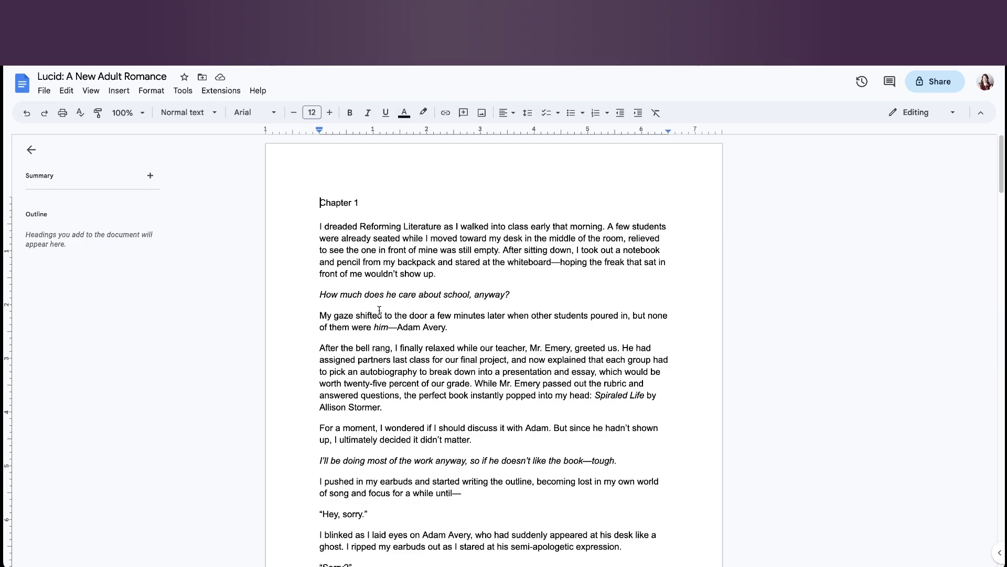
# Add a page break before the Chapter 1 title and insert the book cover image from the computer on the blank first page.
pyautogui.press('Return')
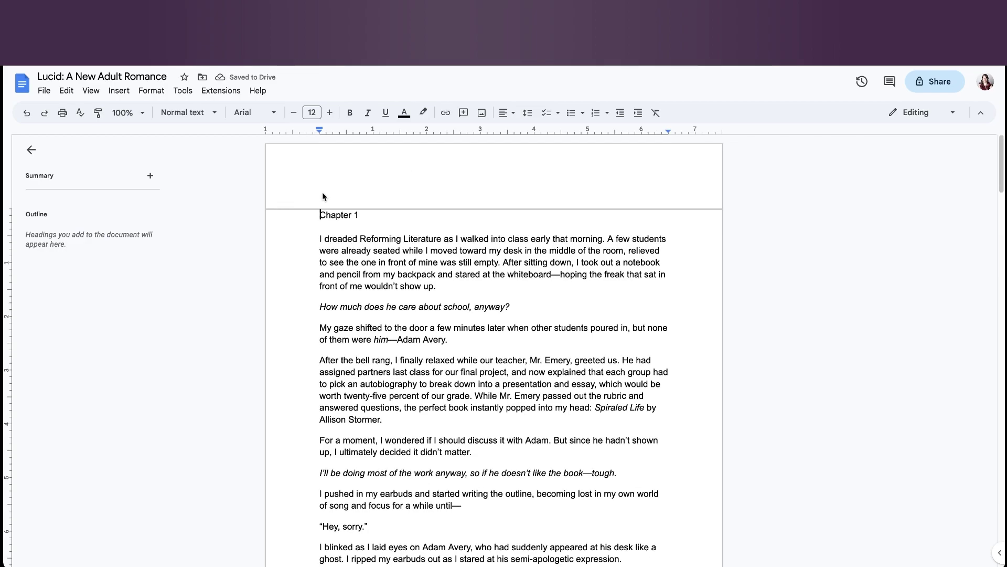
pyautogui.click(482, 175)
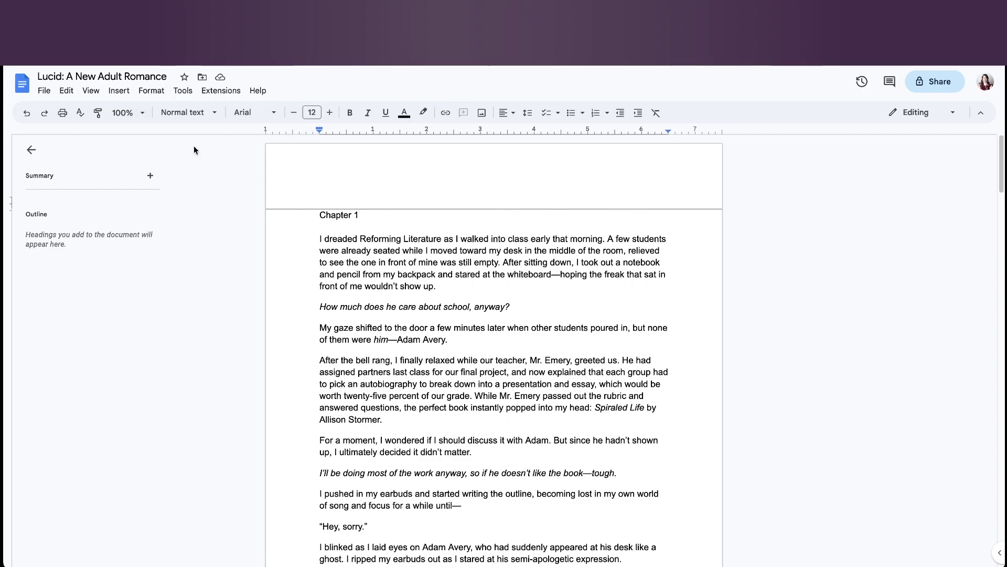
pyautogui.click(119, 93)
pyautogui.moveTo(152, 120)
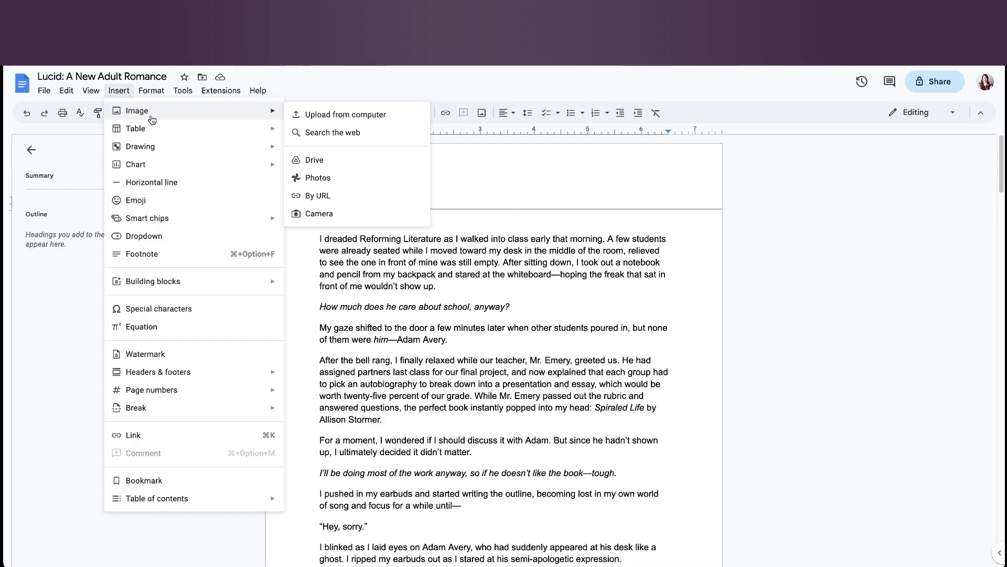
pyautogui.click(322, 115)
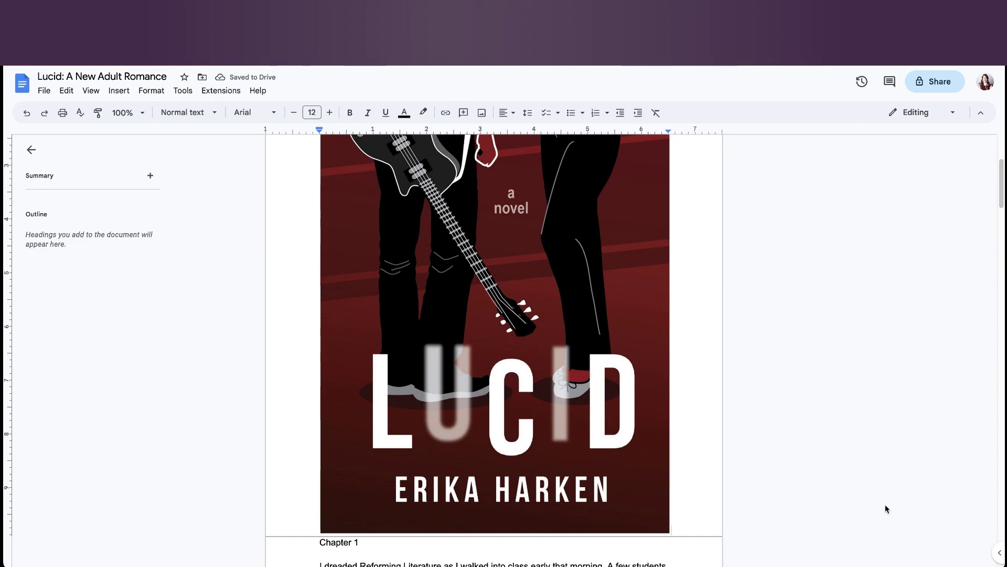
pyautogui.click(691, 394)
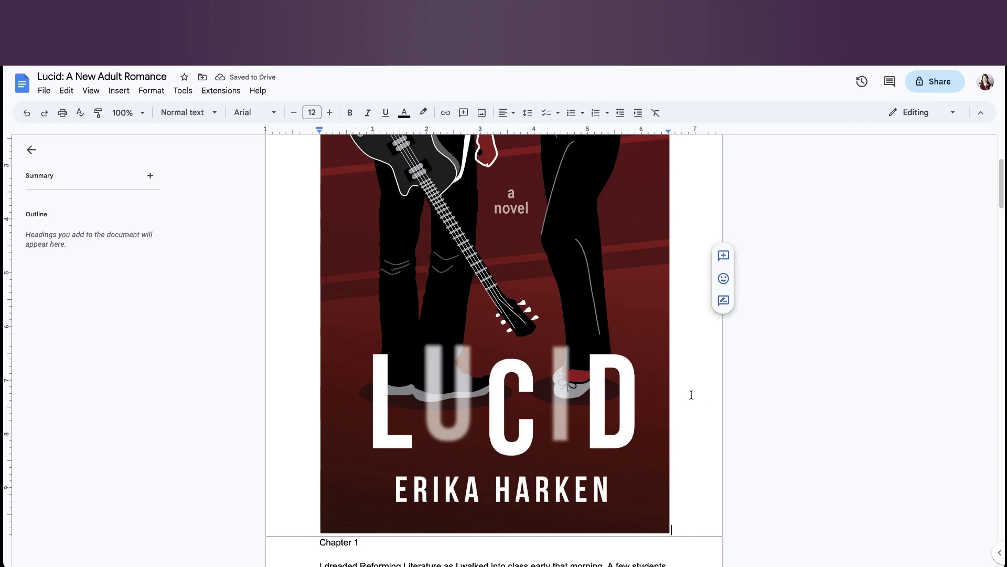
pyautogui.scroll(4, 692, 394)
pyautogui.scroll(-2, 691, 395)
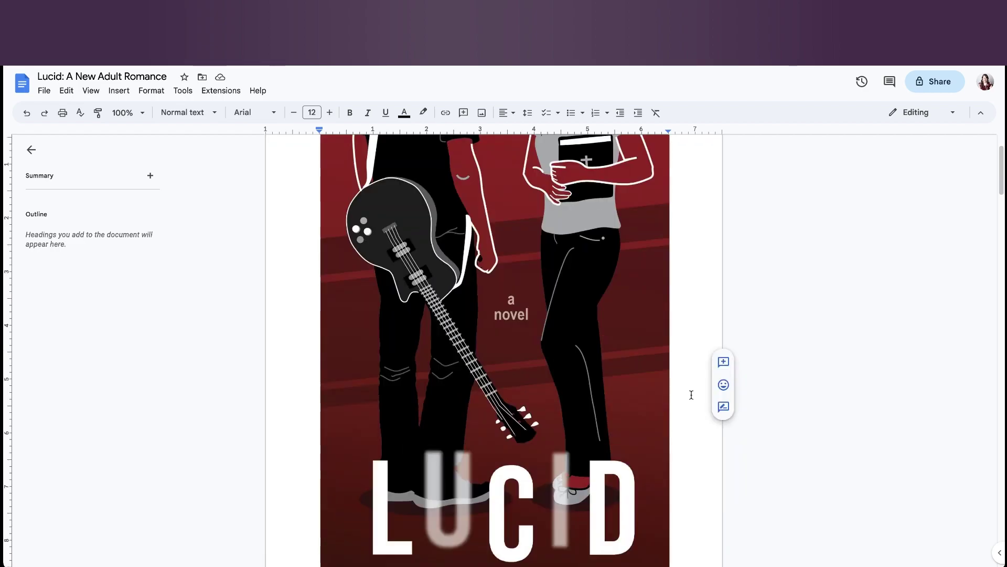
pyautogui.scroll(-3, 691, 395)
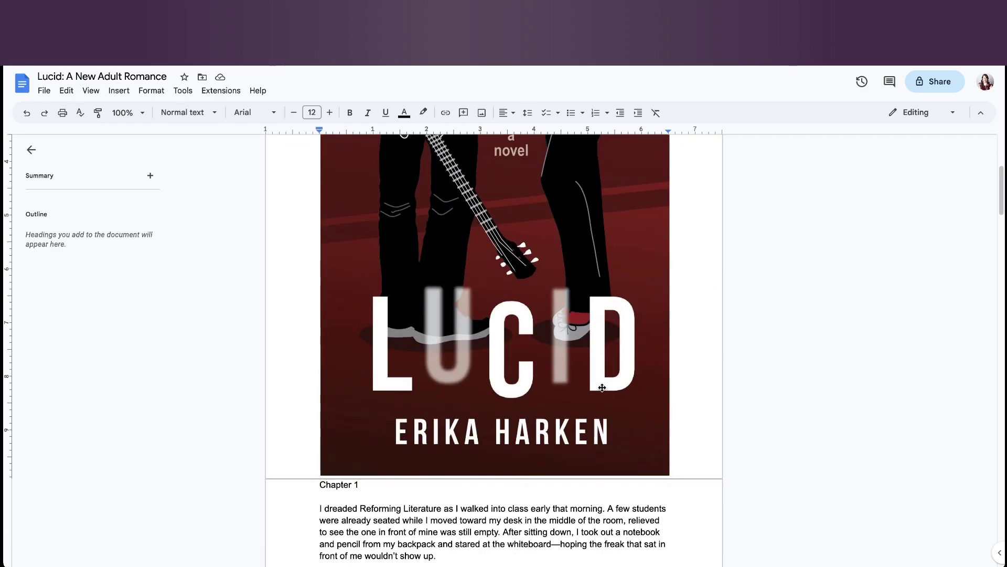
# Shrink the cover image proportionally to about 5.75 inches wide and center it on the page.
pyautogui.click(602, 387)
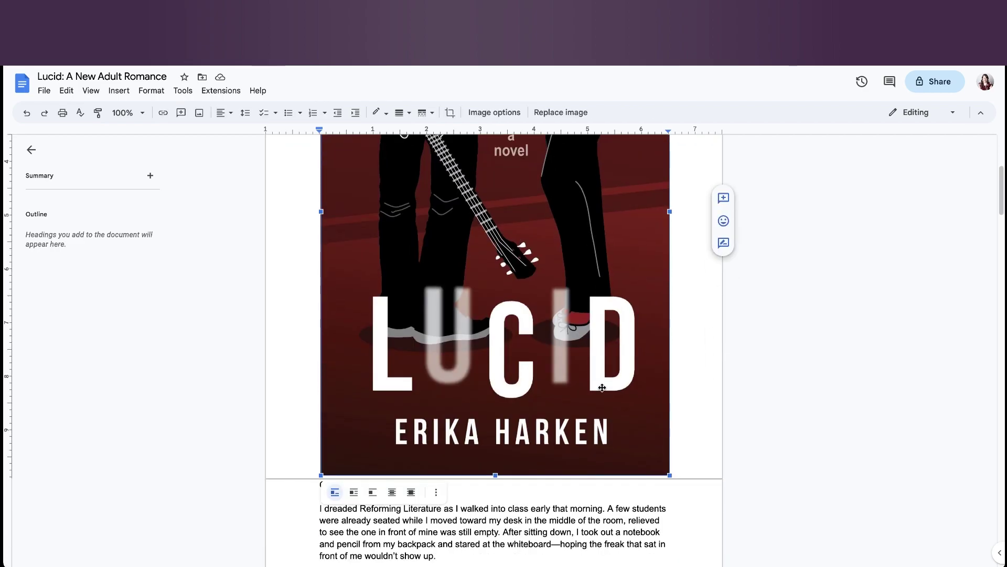
pyautogui.moveTo(670, 476); pyautogui.dragTo(630, 415)
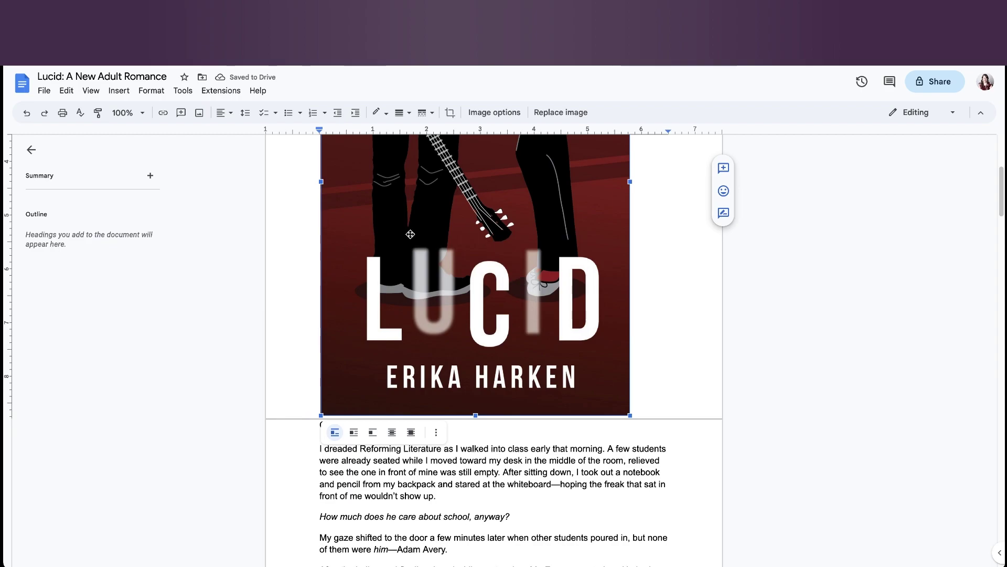
pyautogui.click(228, 118)
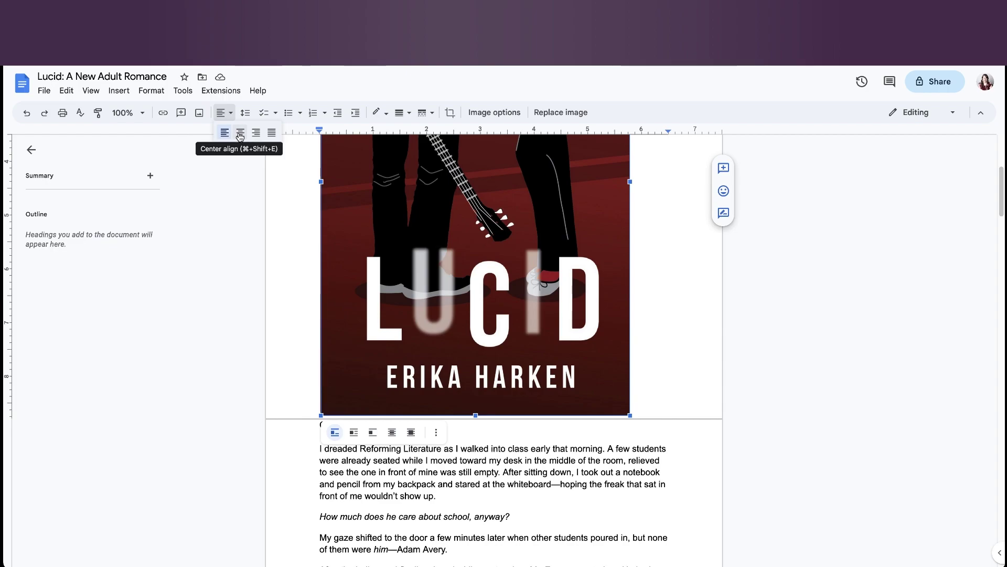
pyautogui.click(240, 134)
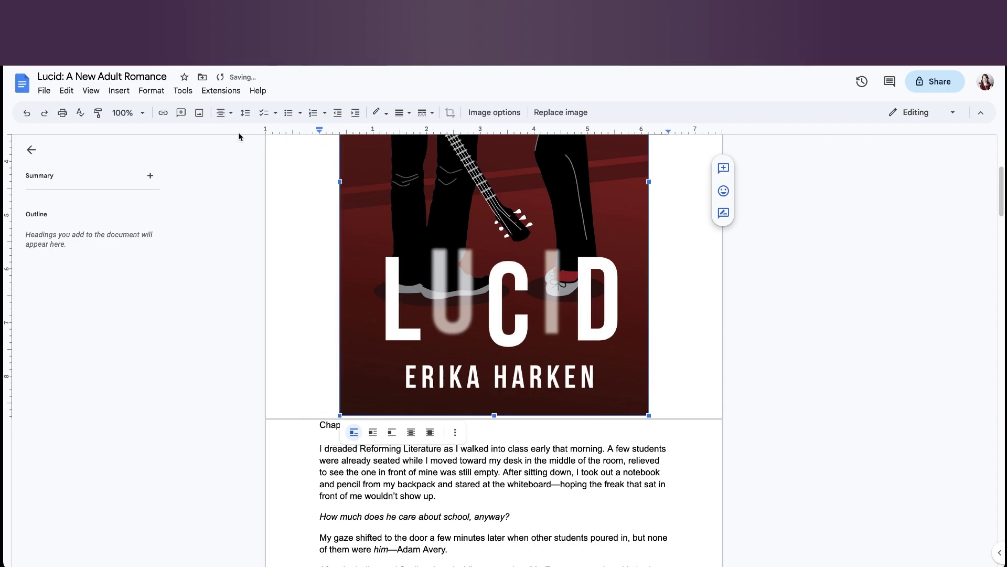
# Add the text "Cover" on a new line directly below the cover image.
pyautogui.click(659, 409)
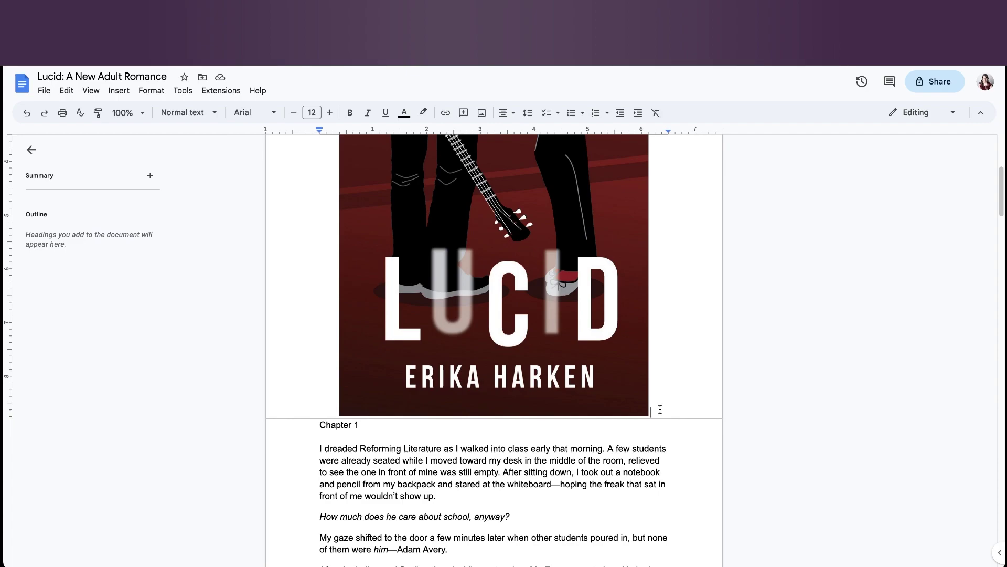
pyautogui.press('Return')
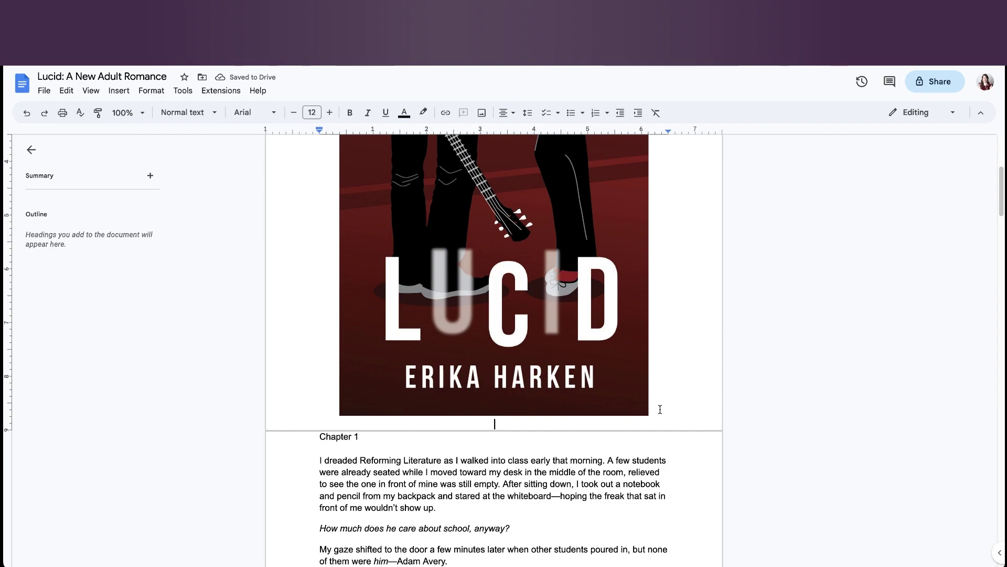
pyautogui.write('Cover')
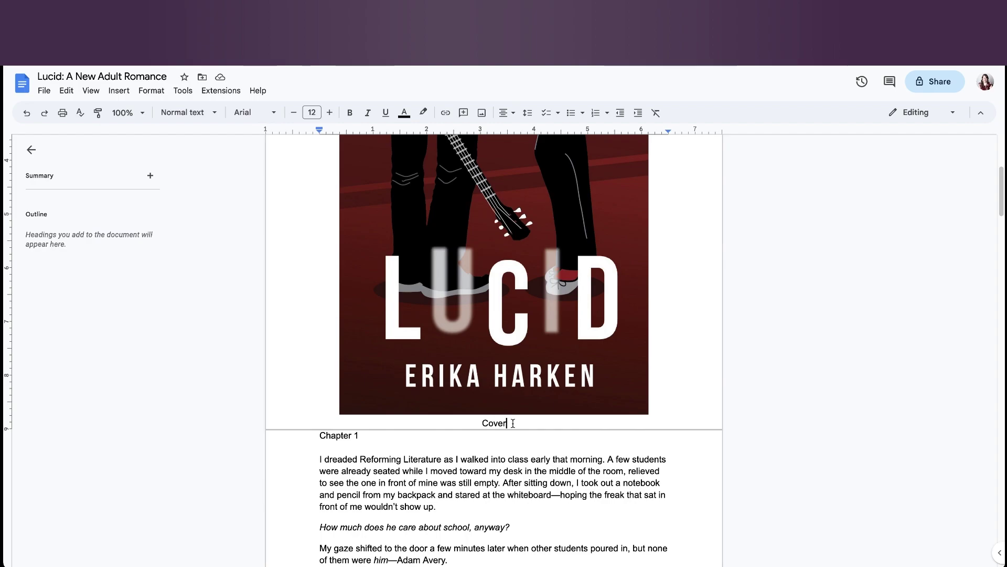
# Apply the Heading 2 paragraph style to the "Cover" text below the image.
pyautogui.doubleClick(492, 423)
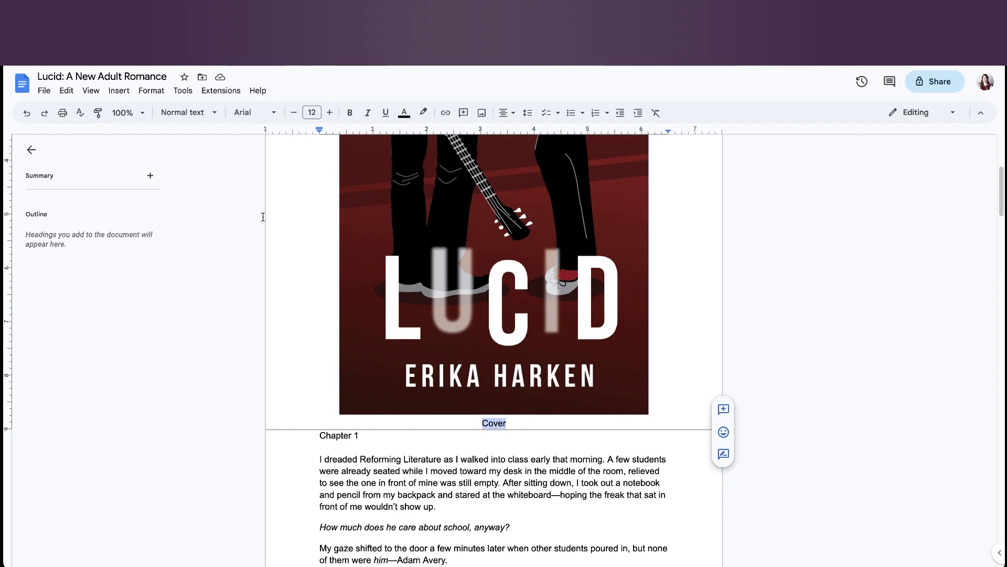
pyautogui.click(152, 91)
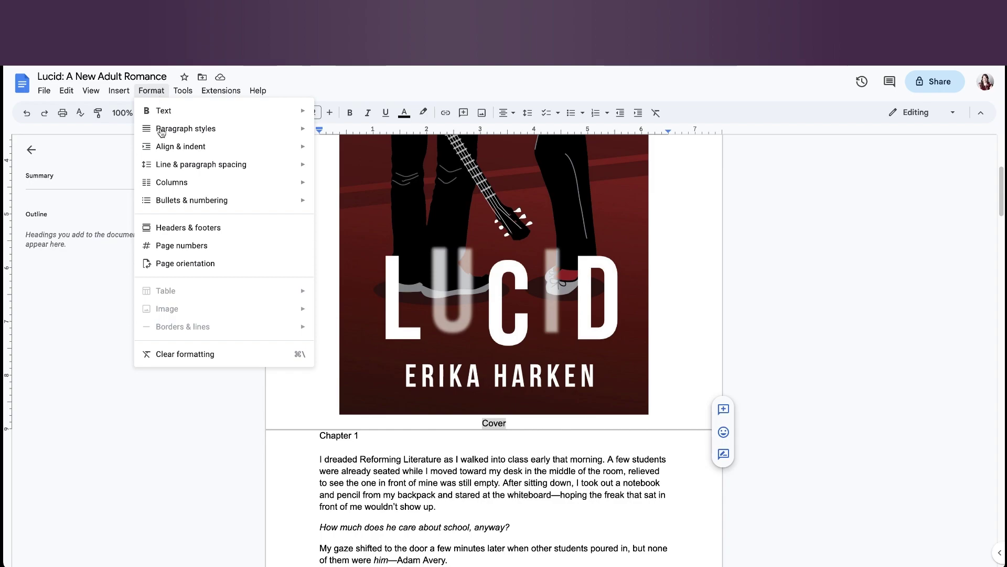
pyautogui.moveTo(162, 134)
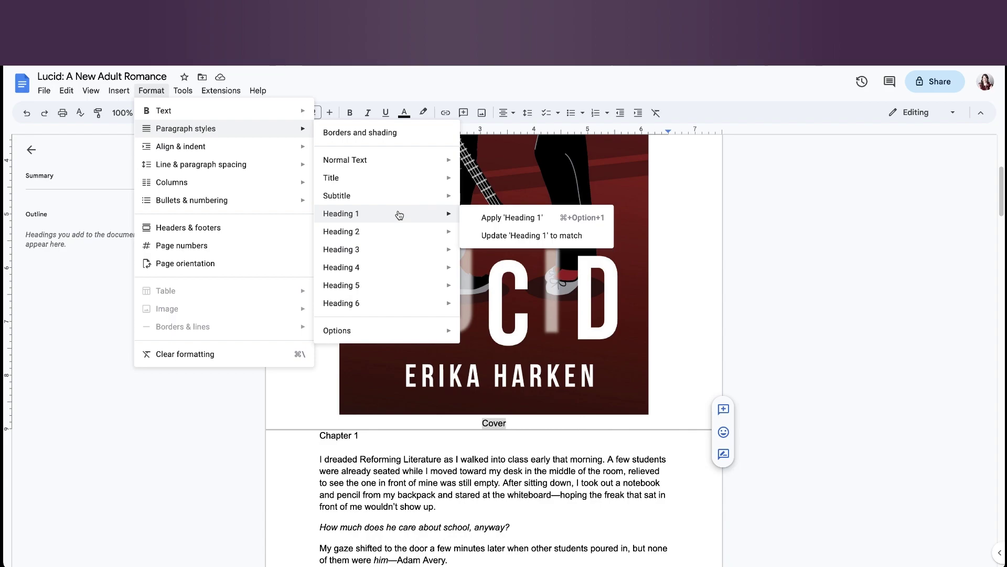
pyautogui.moveTo(408, 237)
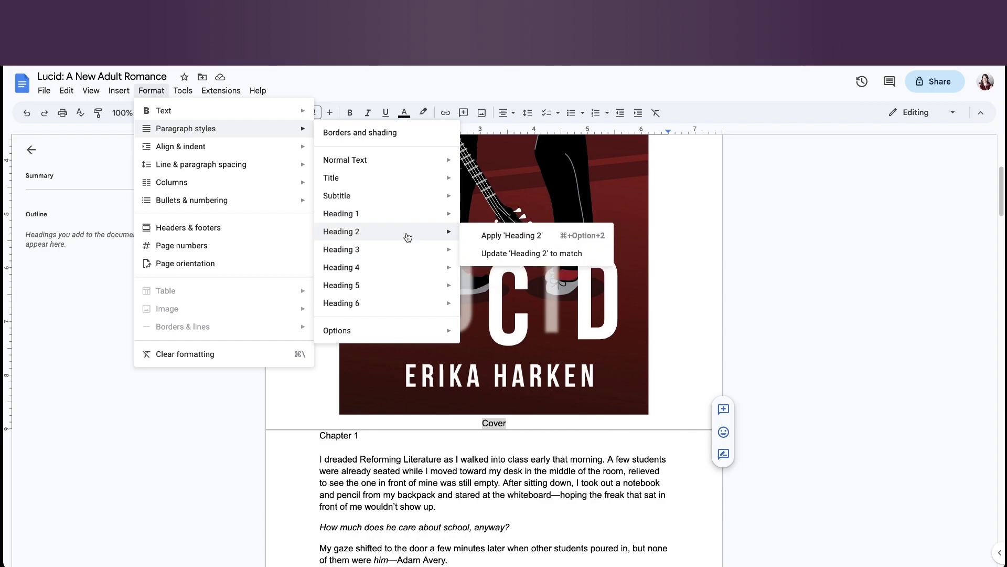
pyautogui.click(546, 237)
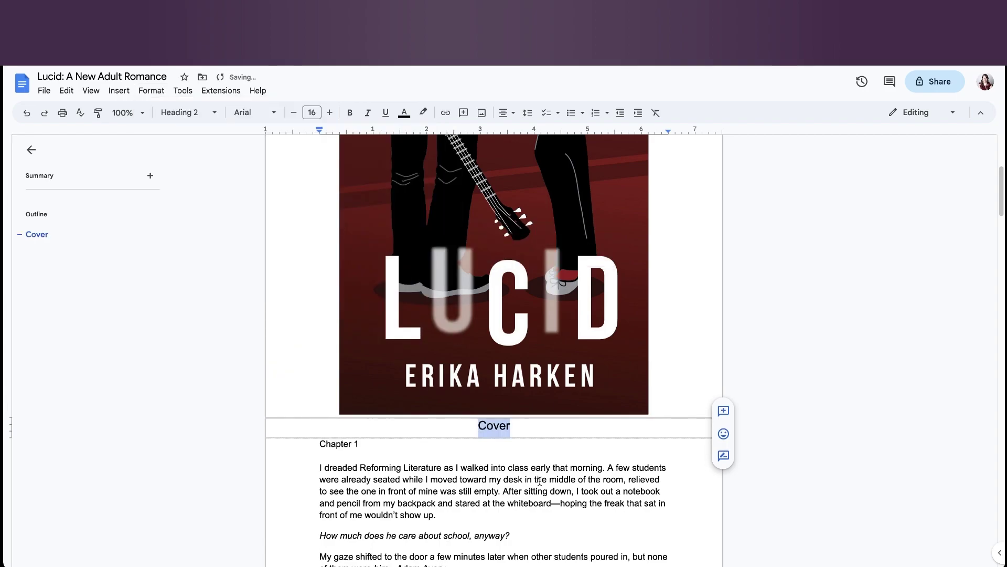
# Shrink the cover image to about 5.5 inches wide so the "Cover" heading fits on the same page.
pyautogui.scroll(-3, 540, 483)
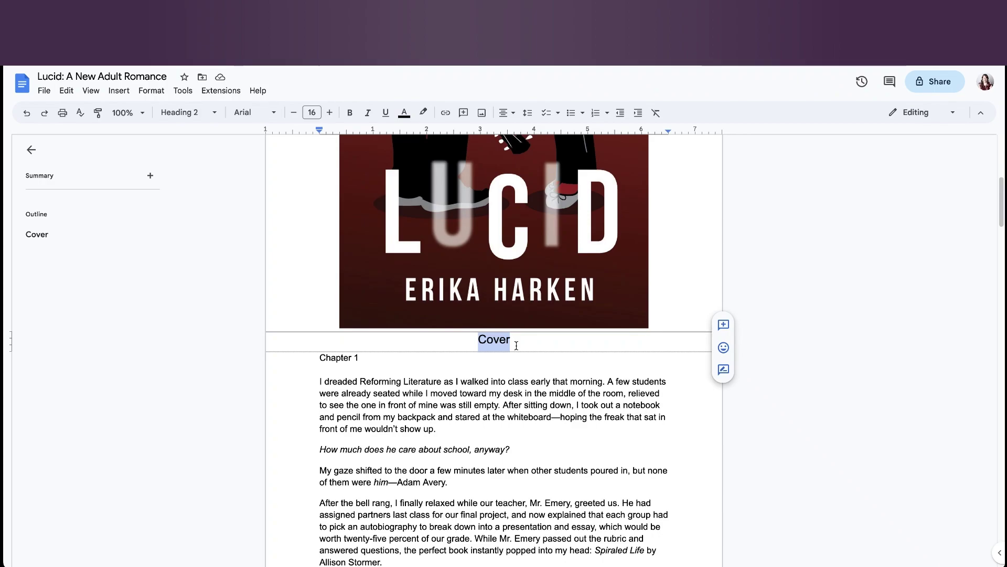
pyautogui.click(547, 262)
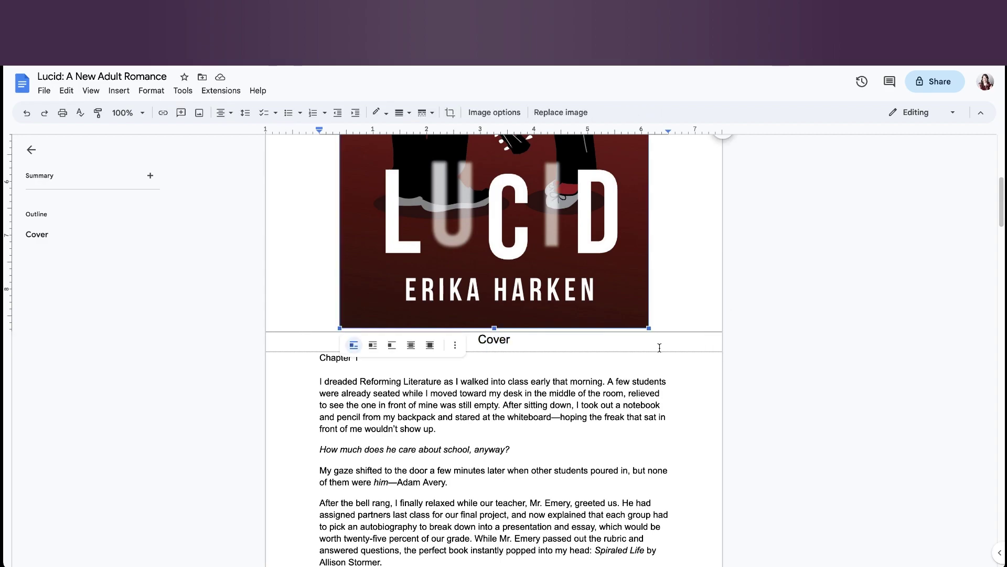
pyautogui.moveTo(649, 328); pyautogui.dragTo(634, 308)
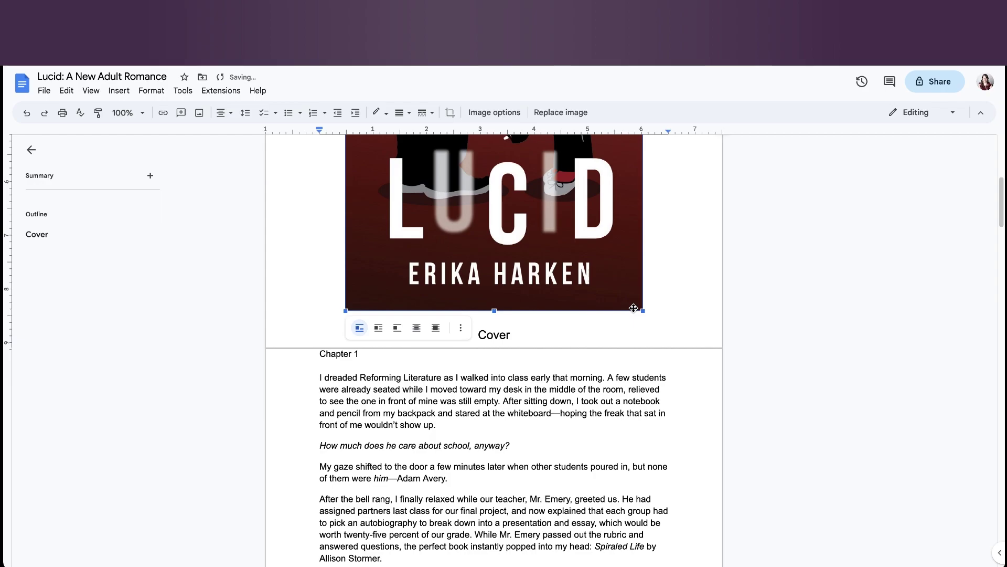
pyautogui.press('Escape')
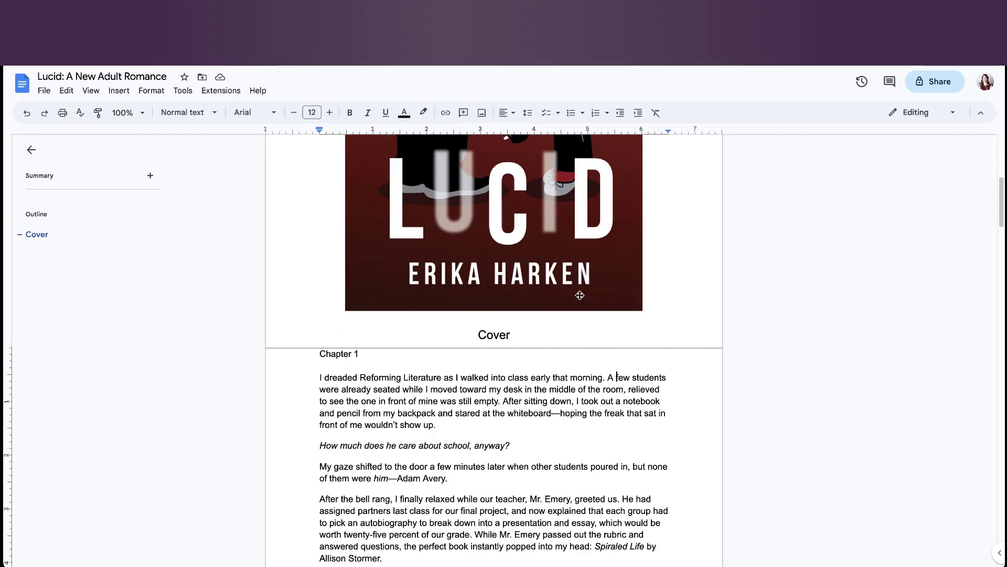
pyautogui.click(497, 339)
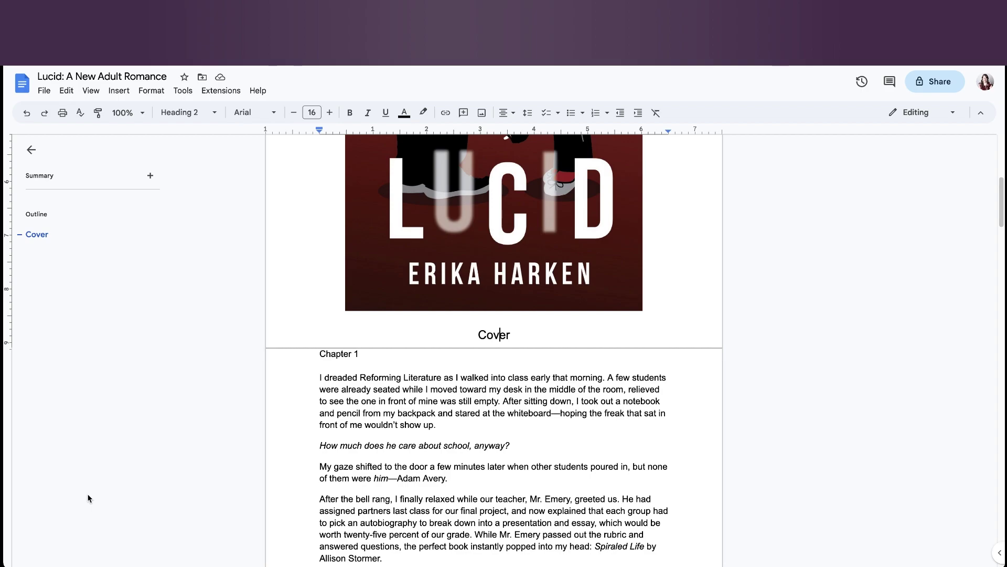
# Apply the Heading 2 paragraph style to the "Chapter 1" title and insert a blank line above it.
pyautogui.tripleClick(339, 355)
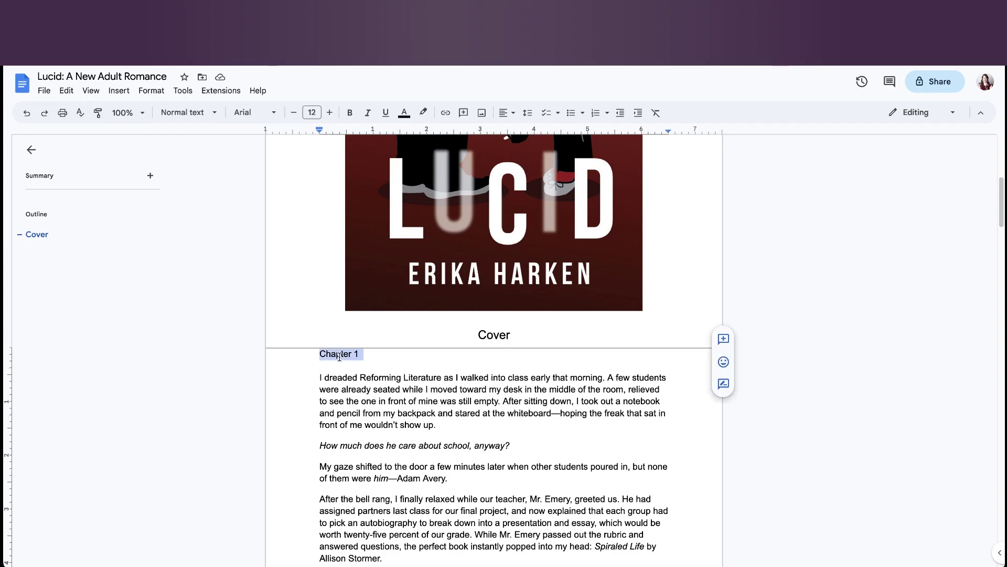
pyautogui.click(161, 96)
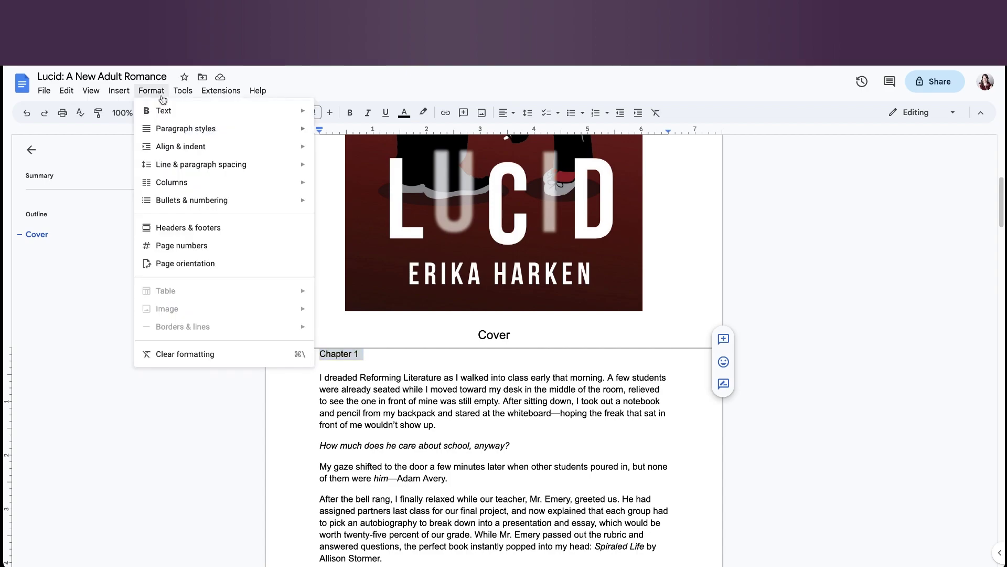
pyautogui.moveTo(185, 128)
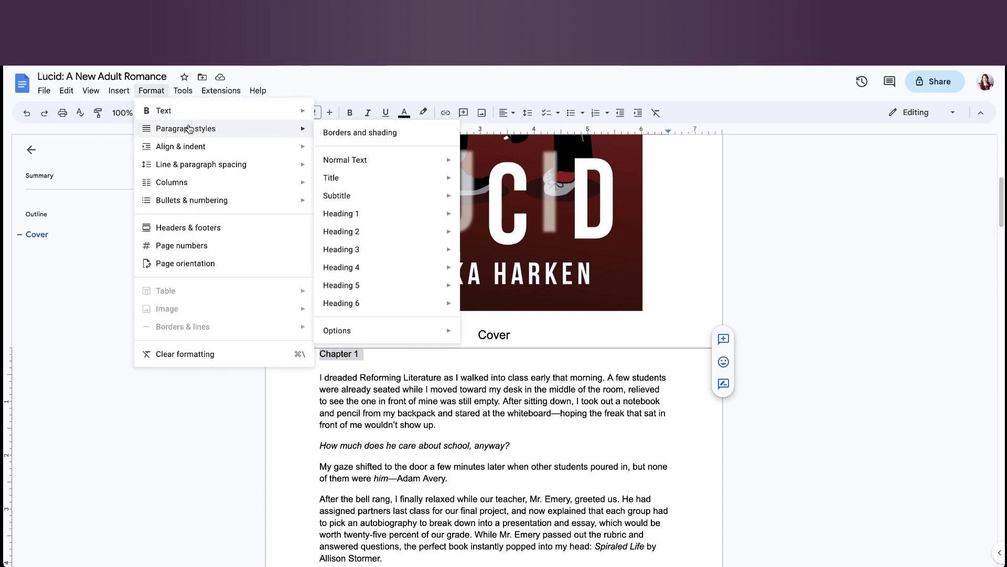
pyautogui.moveTo(385, 235)
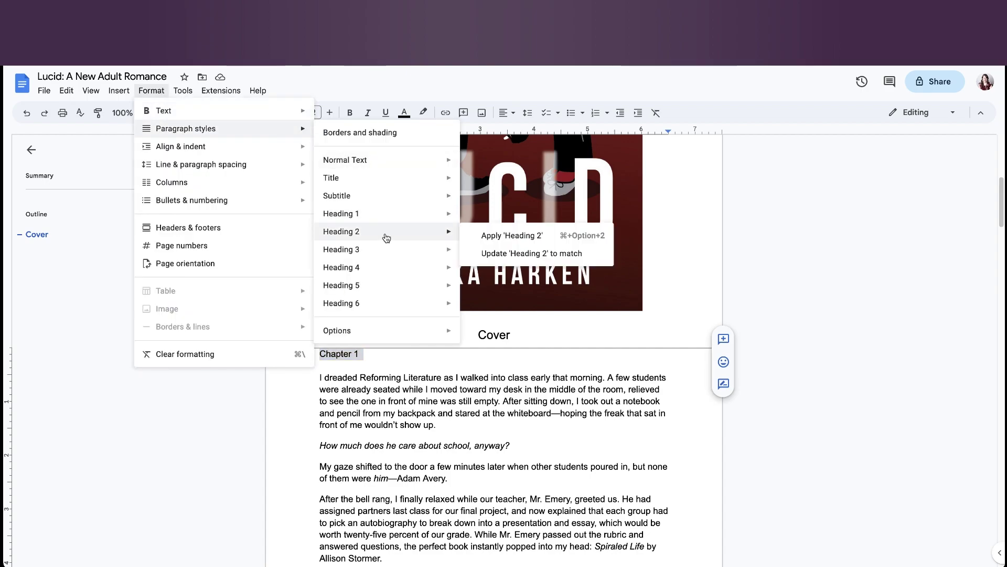
pyautogui.click(489, 238)
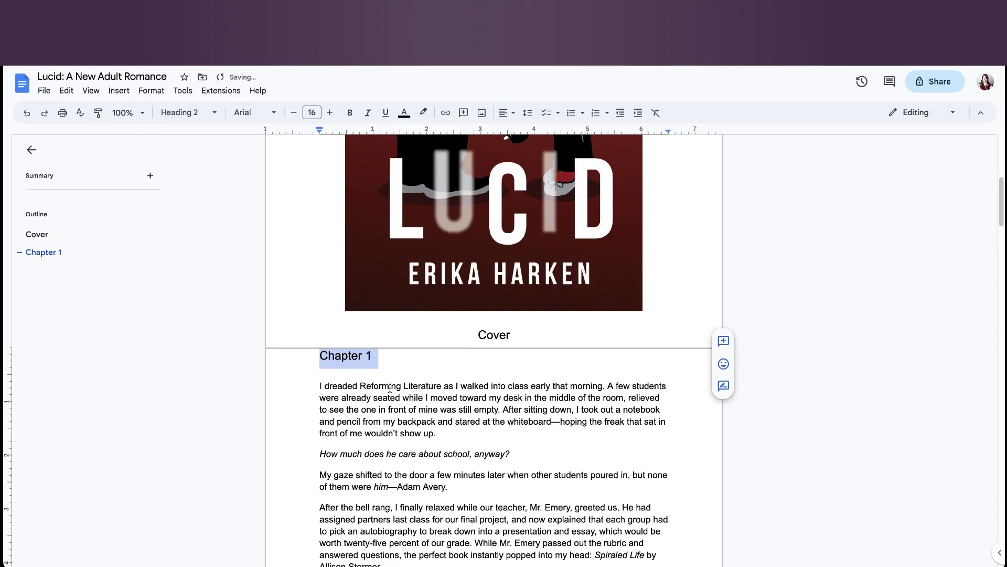
pyautogui.click(320, 353)
pyautogui.press('Return')
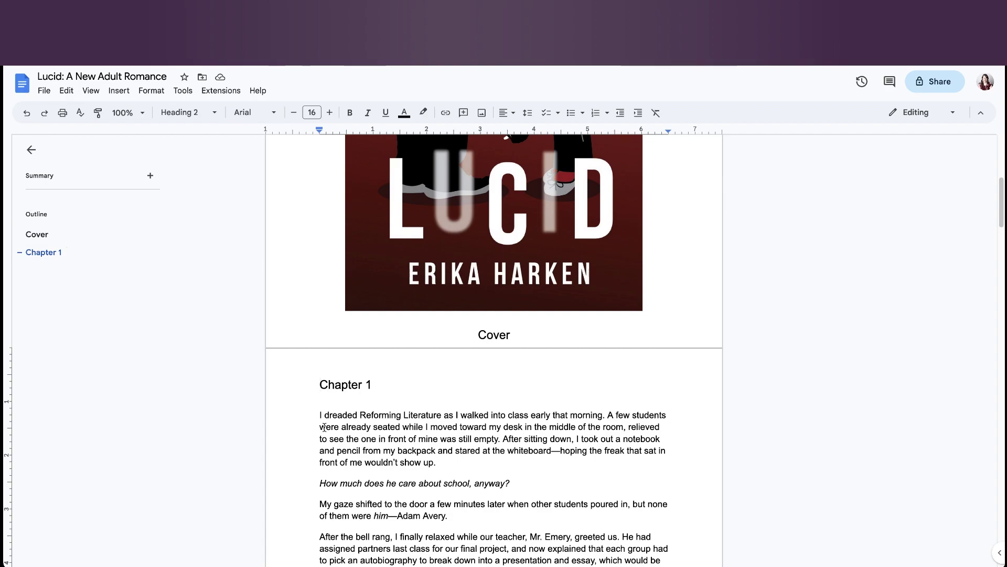
# Apply the Heading 2 paragraph style to the "Chapter 2" title.
pyautogui.scroll(-5, 456, 448)
pyautogui.scroll(-10, 456, 448)
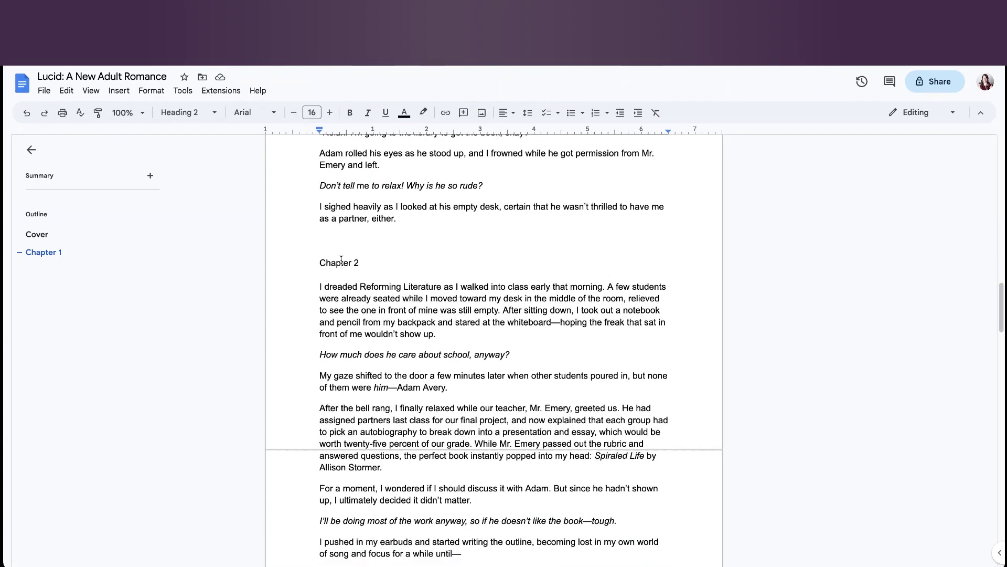
pyautogui.tripleClick(341, 261)
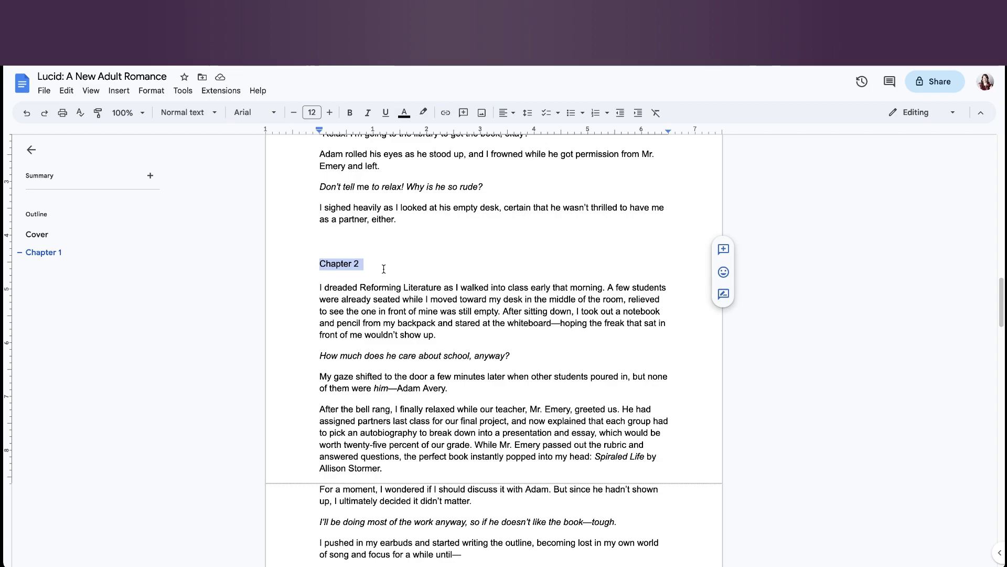
pyautogui.click(188, 112)
pyautogui.moveTo(259, 299)
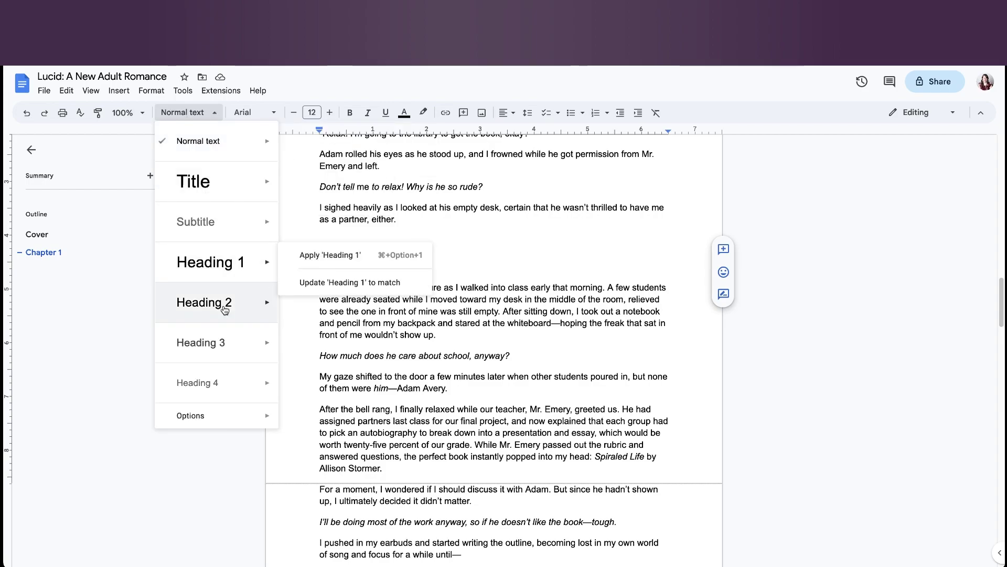
pyautogui.click(294, 296)
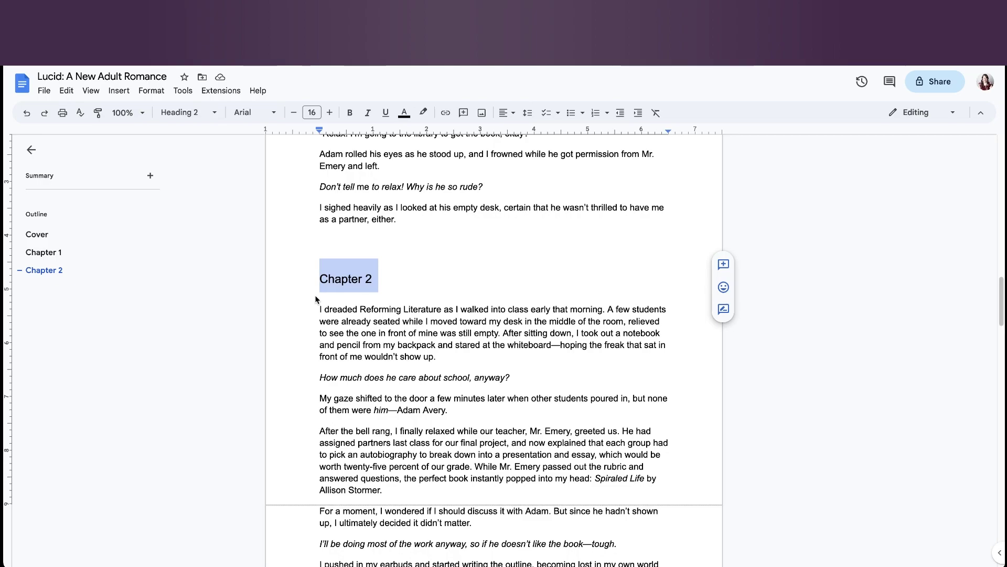
pyautogui.click(404, 378)
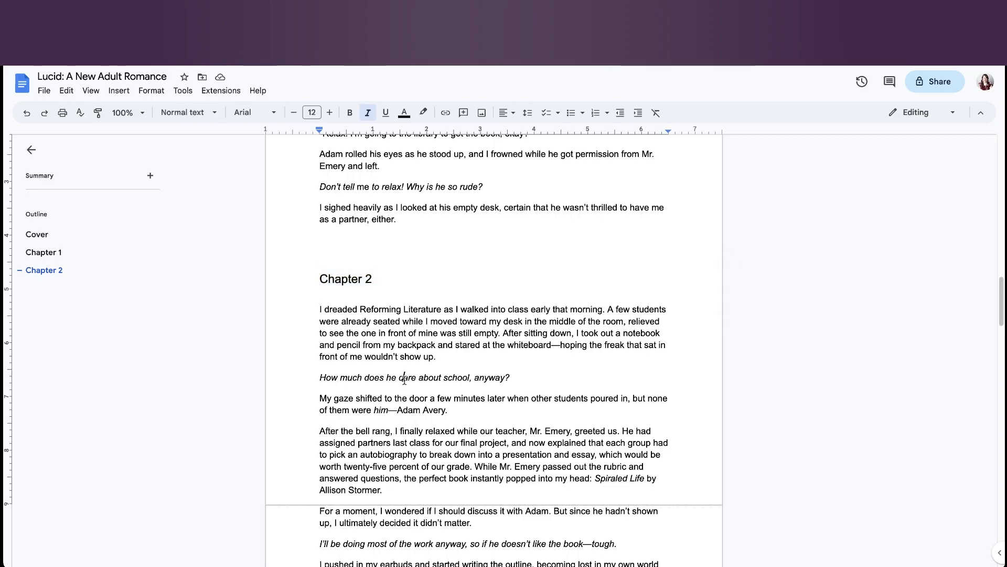
# Apply the Heading 2 paragraph style to the "Chapter 3" title.
pyautogui.hotkey('ctrl', 'z')
pyautogui.hotkey('ctrl', 'z')
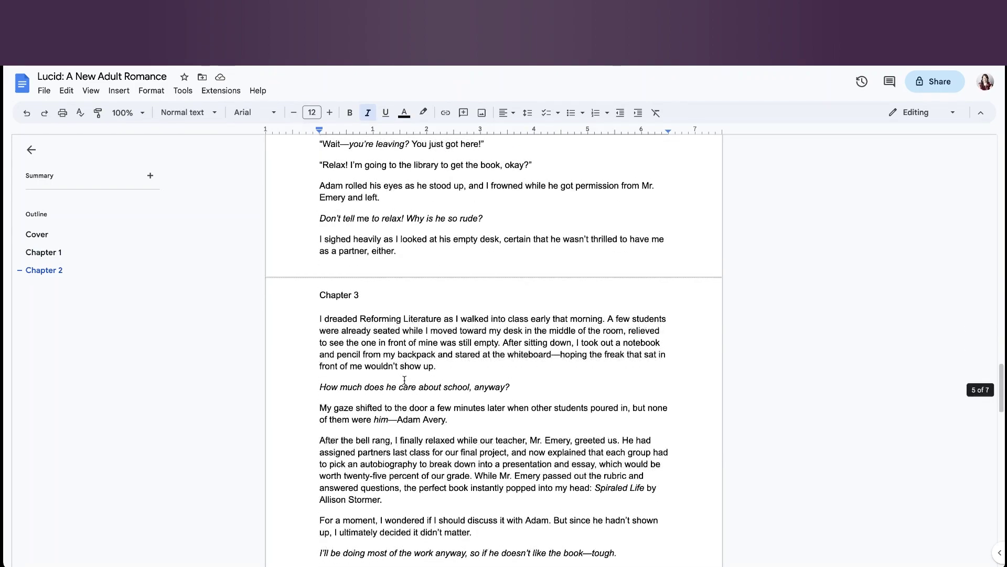
pyautogui.tripleClick(343, 265)
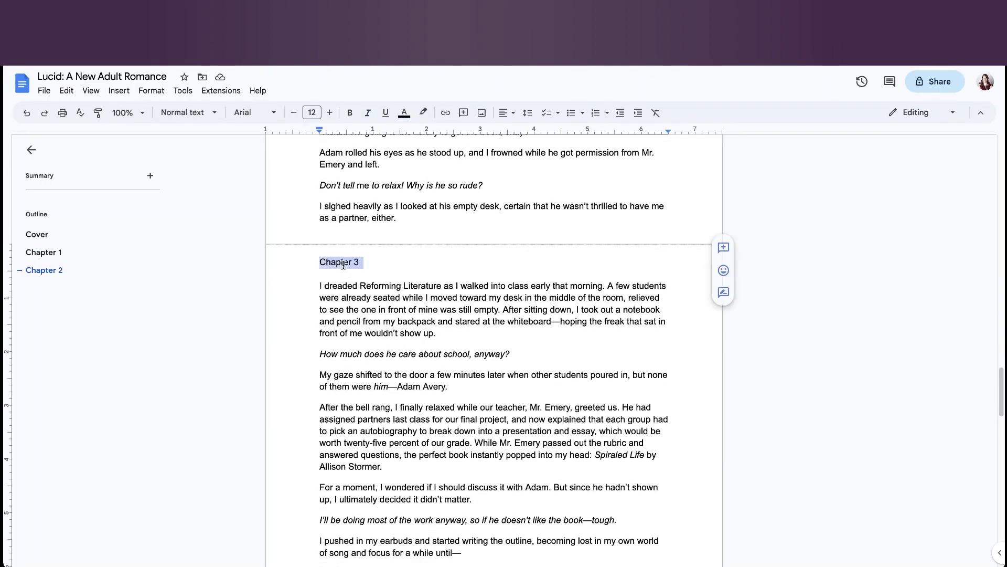
pyautogui.click(210, 113)
pyautogui.moveTo(229, 303)
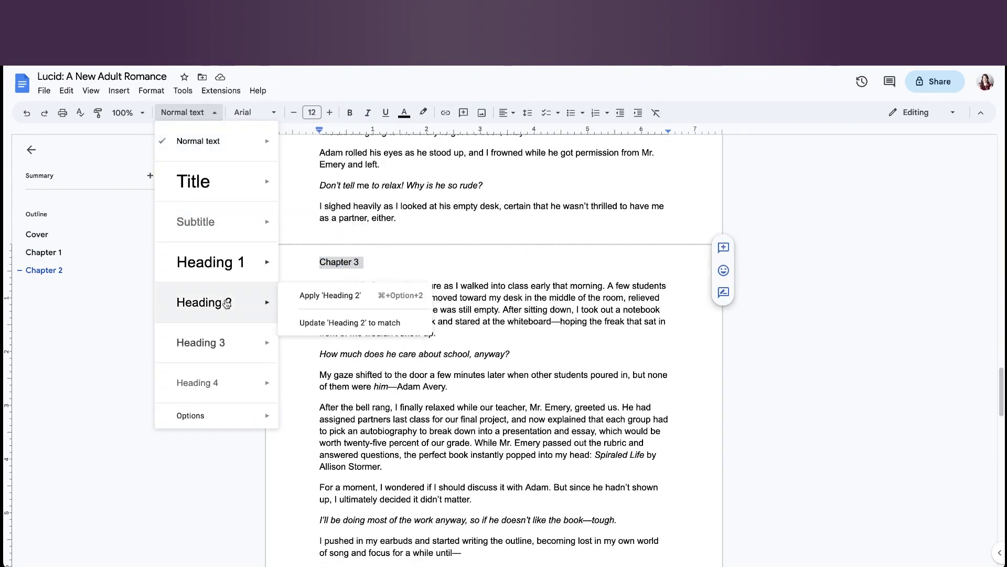
pyautogui.click(338, 296)
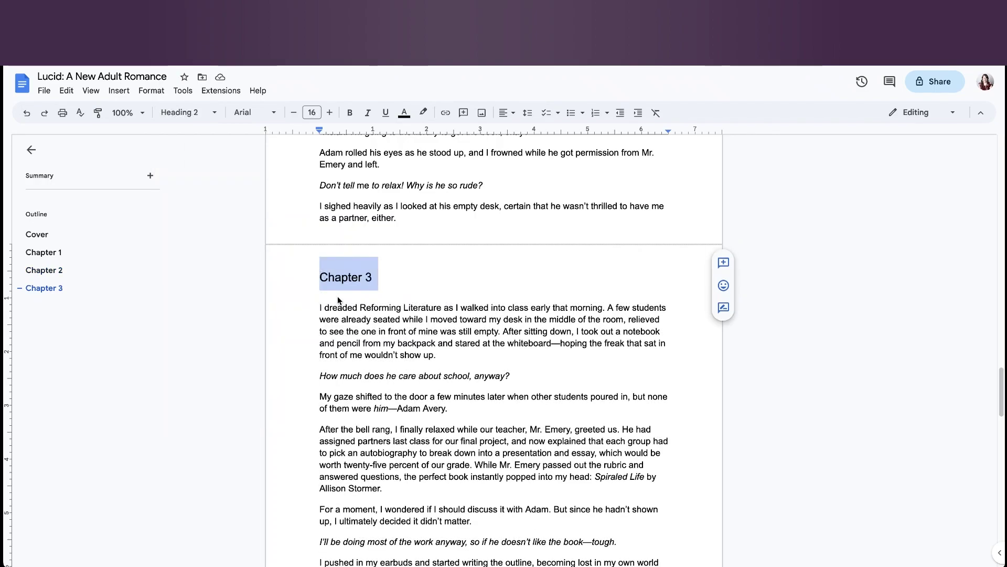
# Apply the Heading 2 paragraph style to the "My Notes" title after the last chapter.
pyautogui.scroll(-12, 338, 299)
pyautogui.scroll(-5, 337, 300)
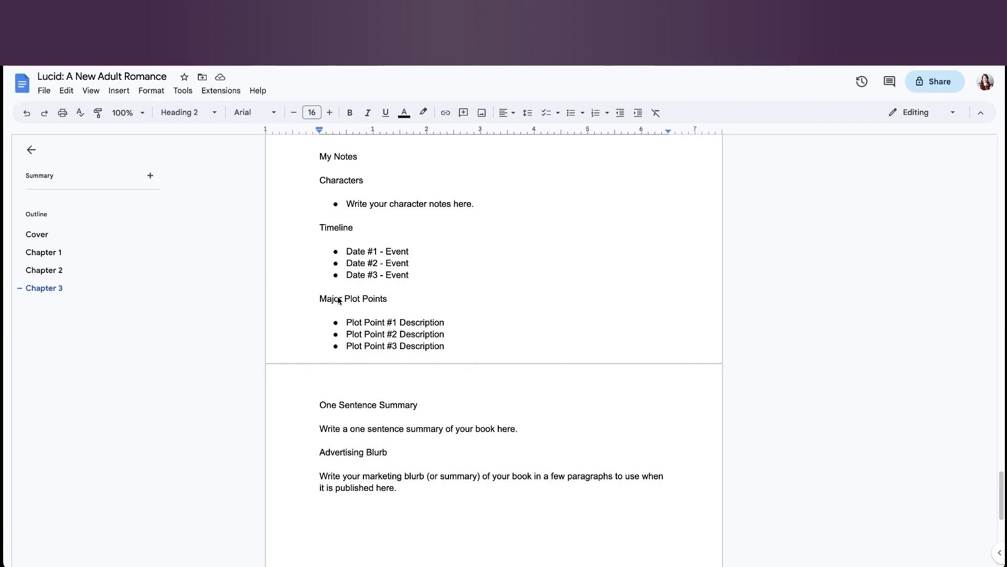
pyautogui.tripleClick(335, 158)
pyautogui.click(205, 121)
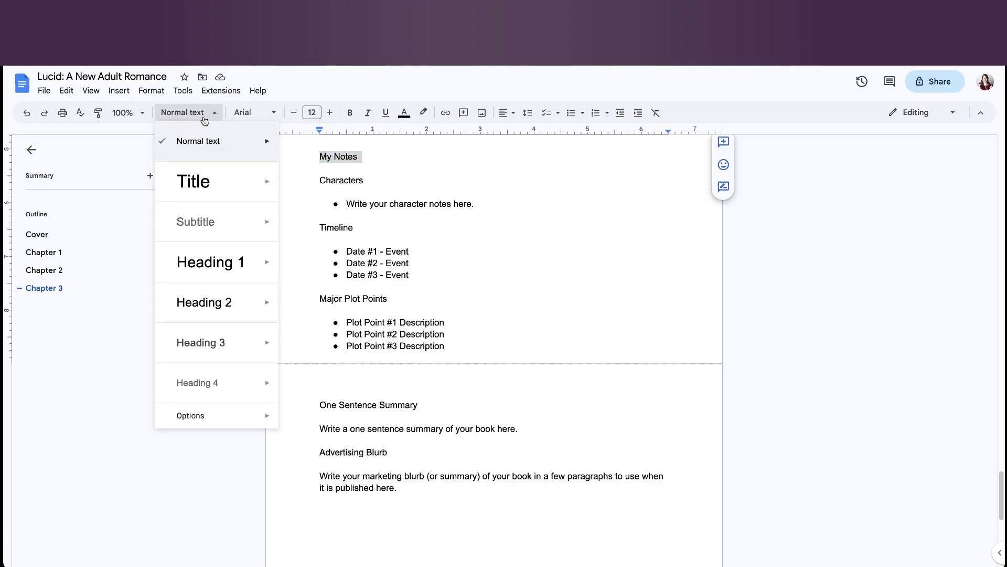
pyautogui.moveTo(220, 302)
pyautogui.click(328, 296)
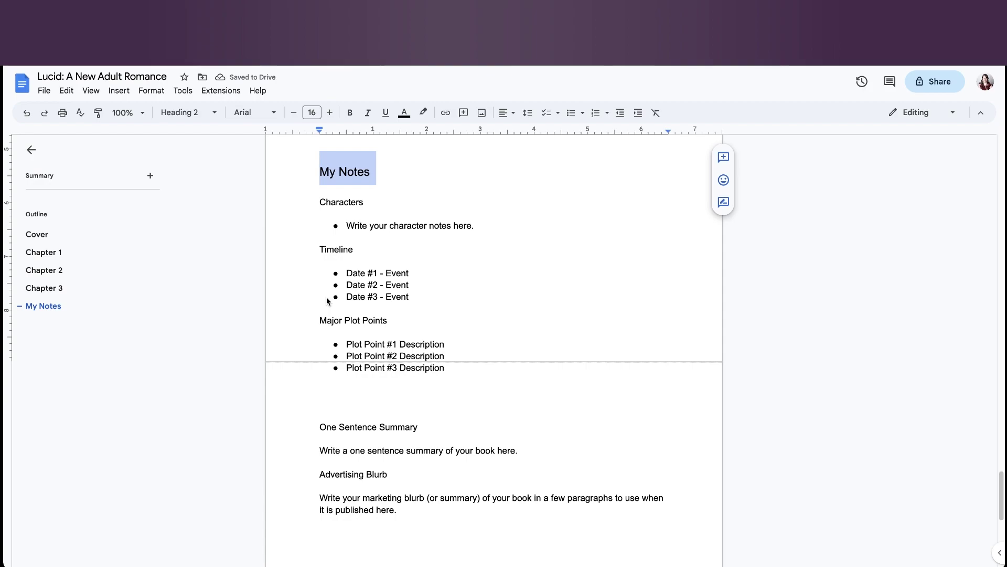
# Apply the Heading 3 paragraph style to the "Characters" subheading under My Notes.
pyautogui.doubleClick(348, 204)
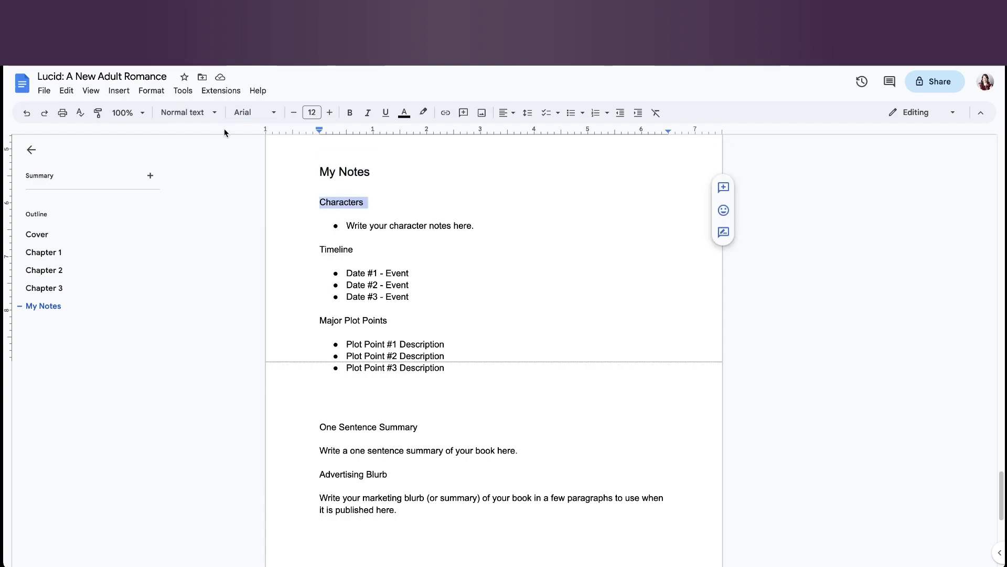
pyautogui.click(213, 113)
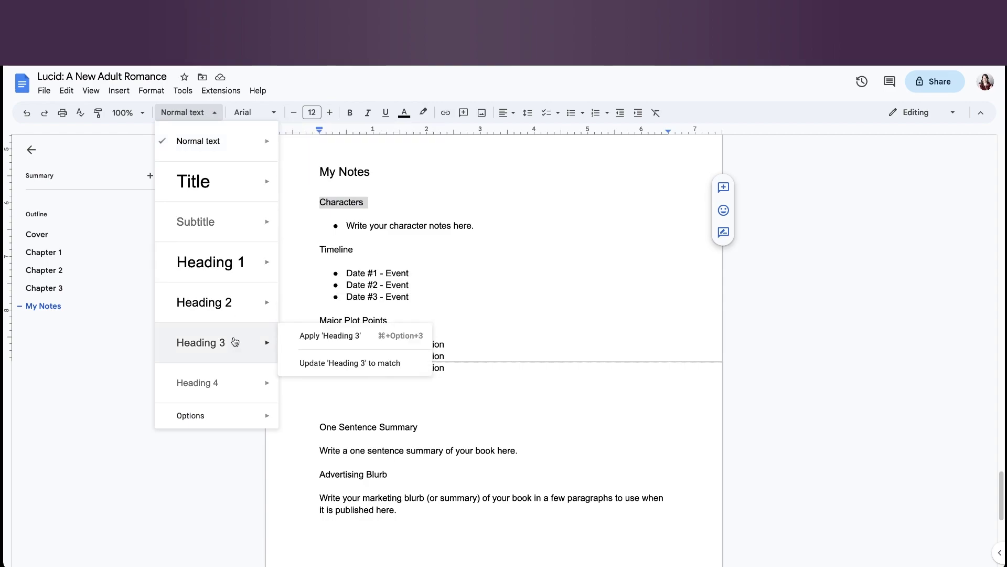
pyautogui.click(317, 345)
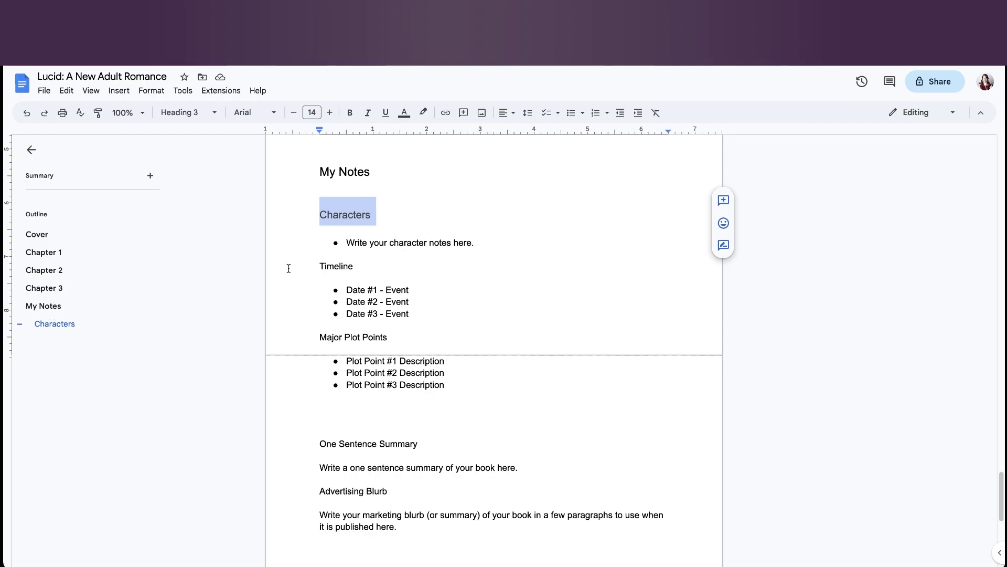
# Apply the Heading 3 paragraph style to the "Timeline" subheading under My Notes.
pyautogui.doubleClick(341, 266)
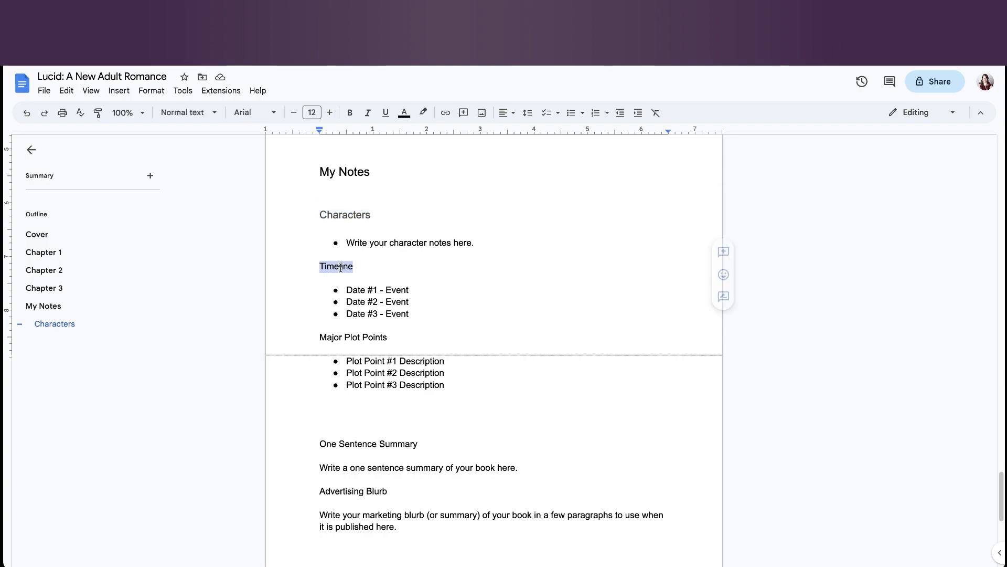
pyautogui.click(211, 113)
pyautogui.moveTo(235, 343)
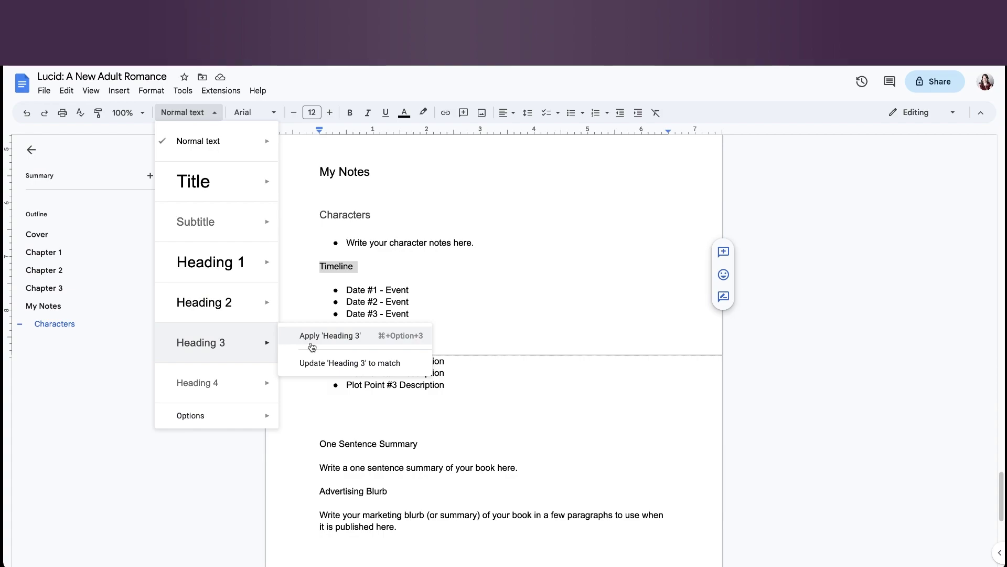
pyautogui.click(312, 346)
# Apply the Heading 3 paragraph style to the "Major Plot Points" subheading under My Notes.
pyautogui.tripleClick(343, 357)
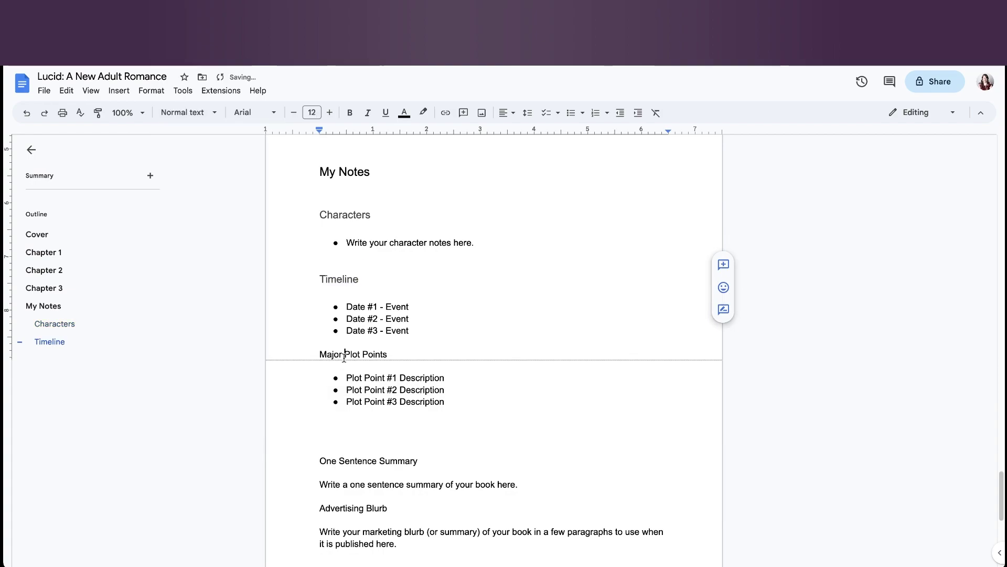
pyautogui.click(198, 114)
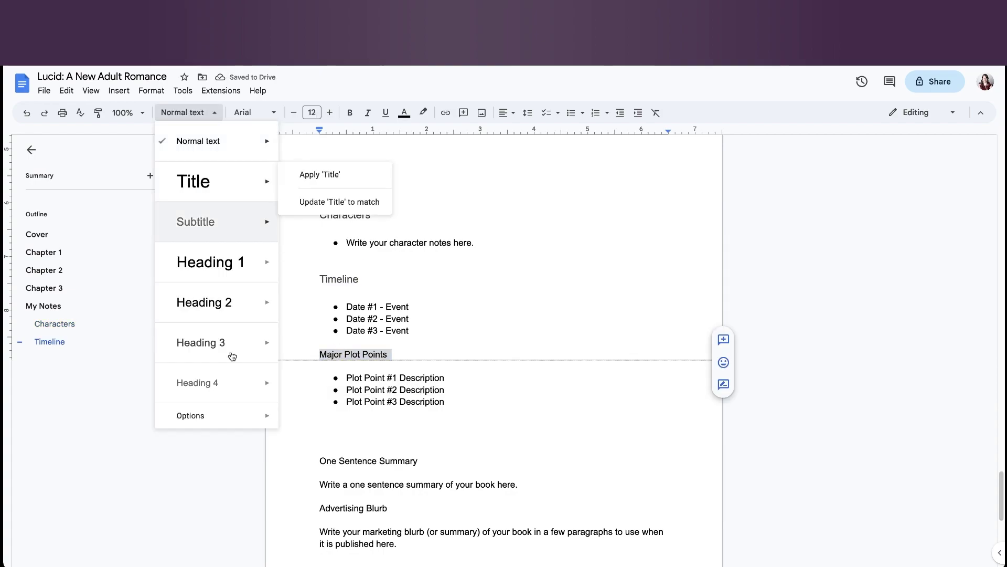
pyautogui.moveTo(232, 364)
pyautogui.click(341, 340)
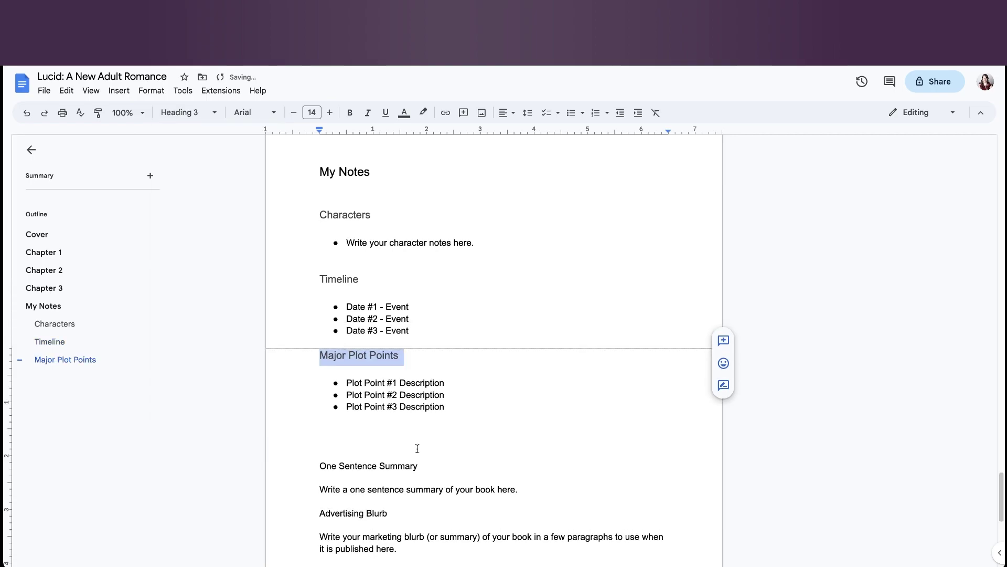
# Remove the extra blank line above "One Sentence Summary" and apply the Heading 3 paragraph style to that subheading.
pyautogui.scroll(-3, 417, 448)
pyautogui.click(313, 329)
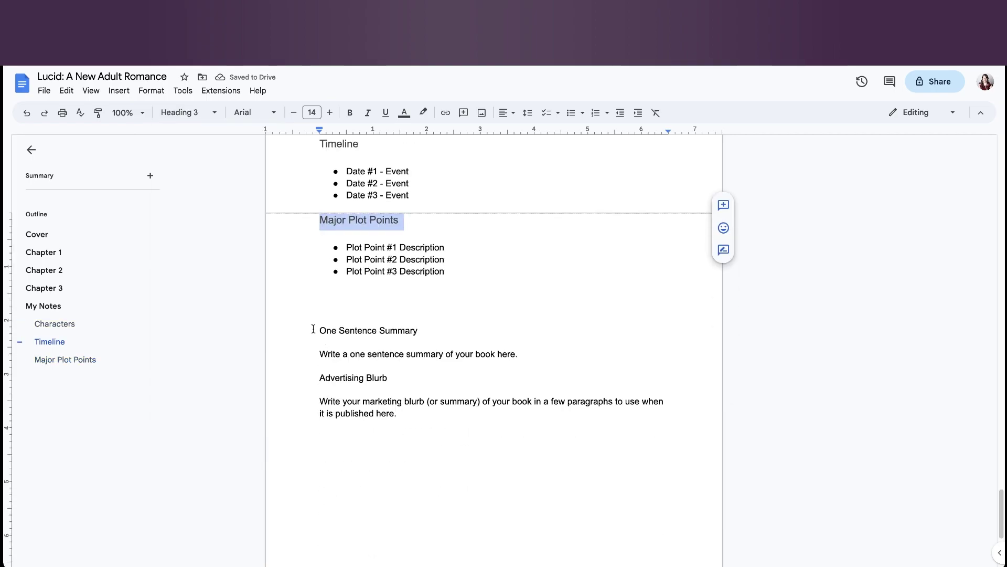
pyautogui.press('BackSpace')
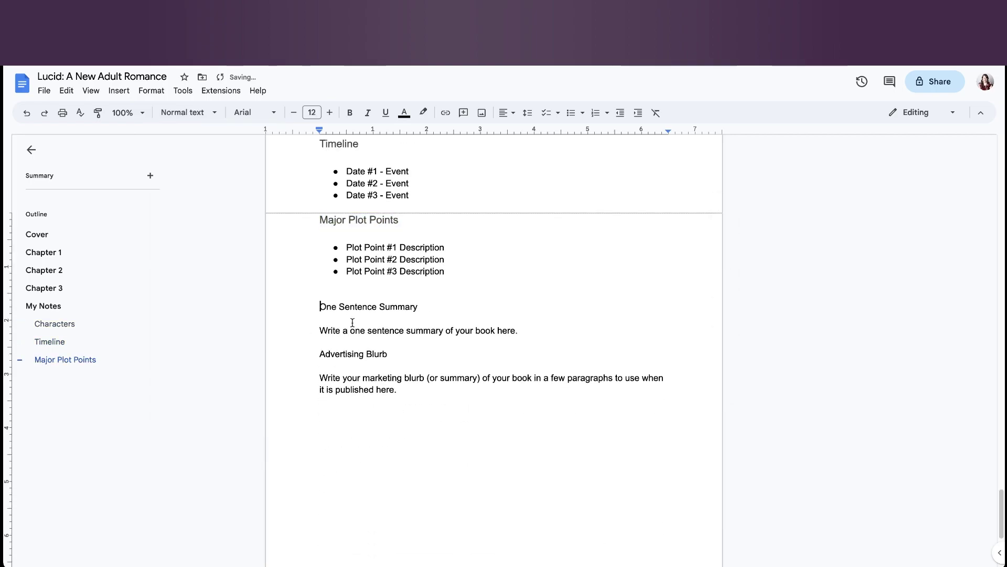
pyautogui.tripleClick(367, 307)
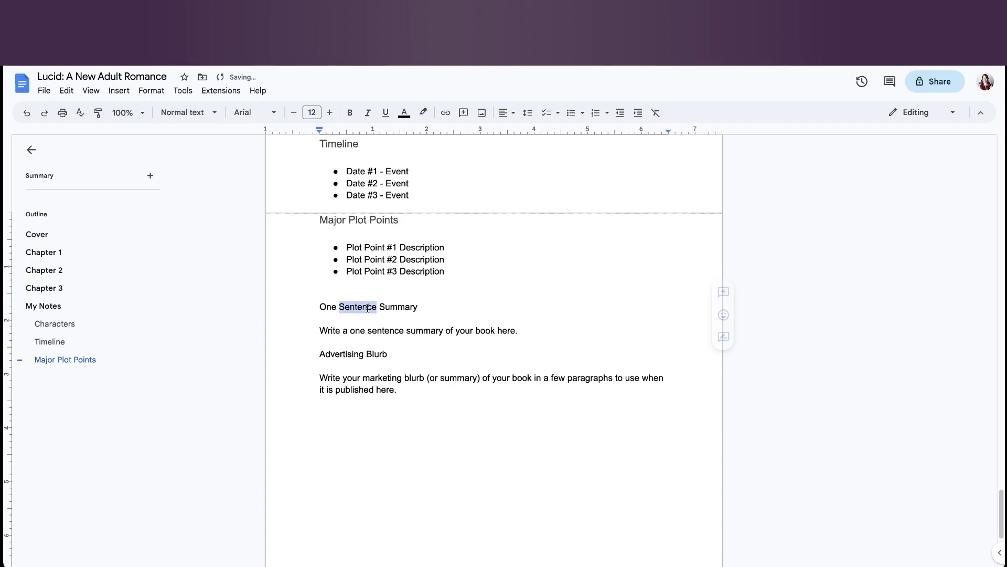
pyautogui.click(210, 112)
pyautogui.moveTo(280, 350)
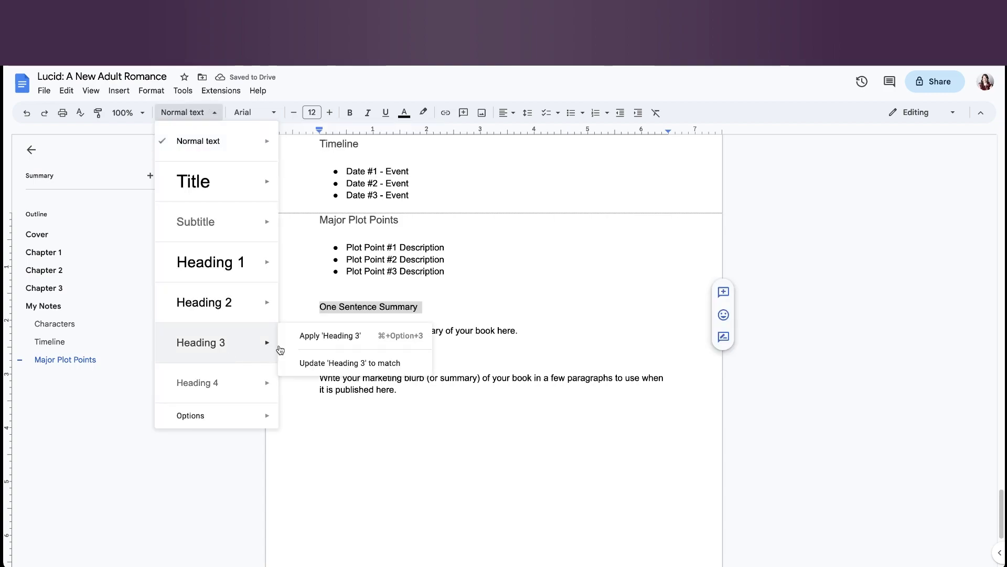
pyautogui.click(313, 338)
# Apply the Heading 3 paragraph style to the "Advertising Blurb" subheading under My Notes.
pyautogui.tripleClick(352, 373)
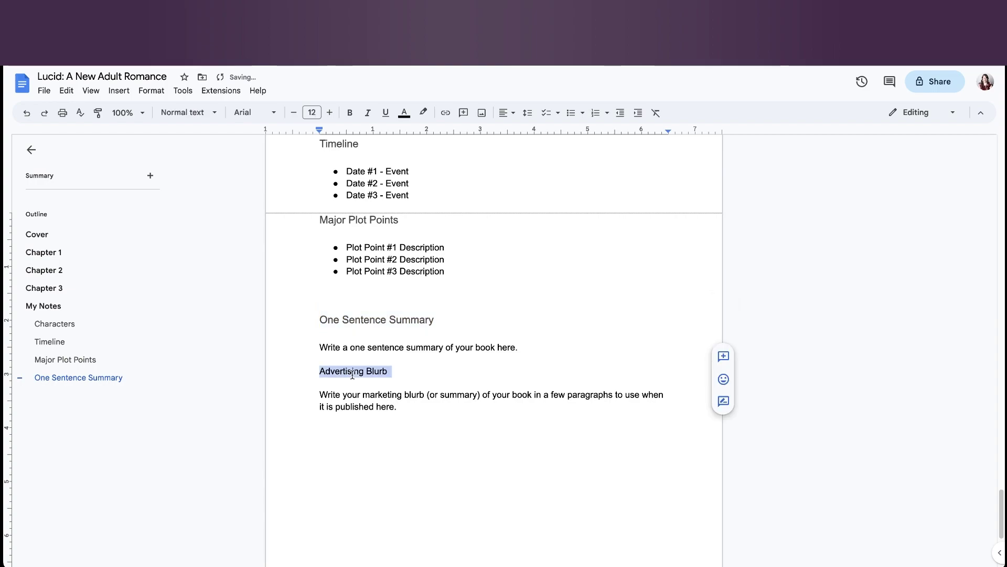
pyautogui.click(210, 112)
pyautogui.moveTo(213, 344)
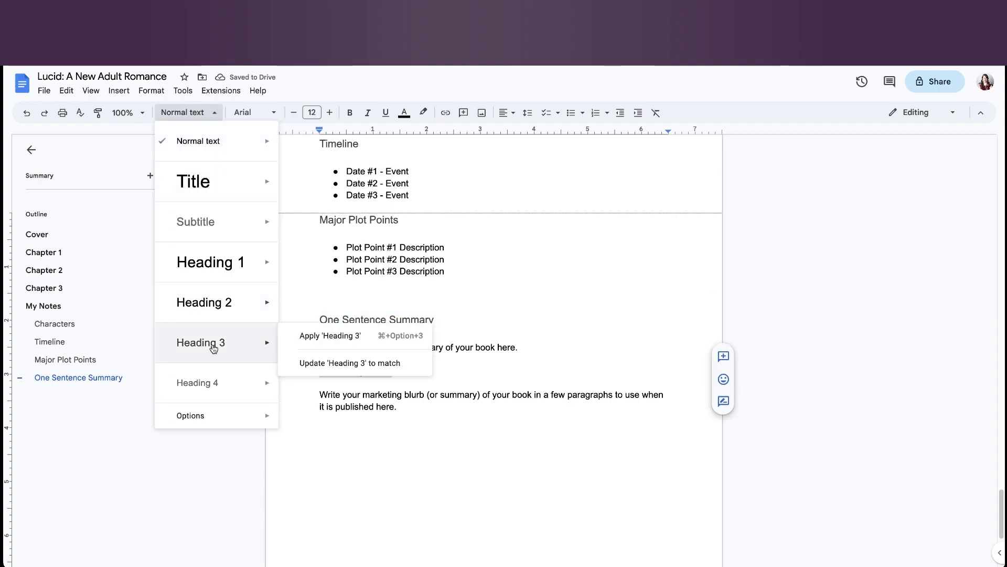
pyautogui.click(298, 344)
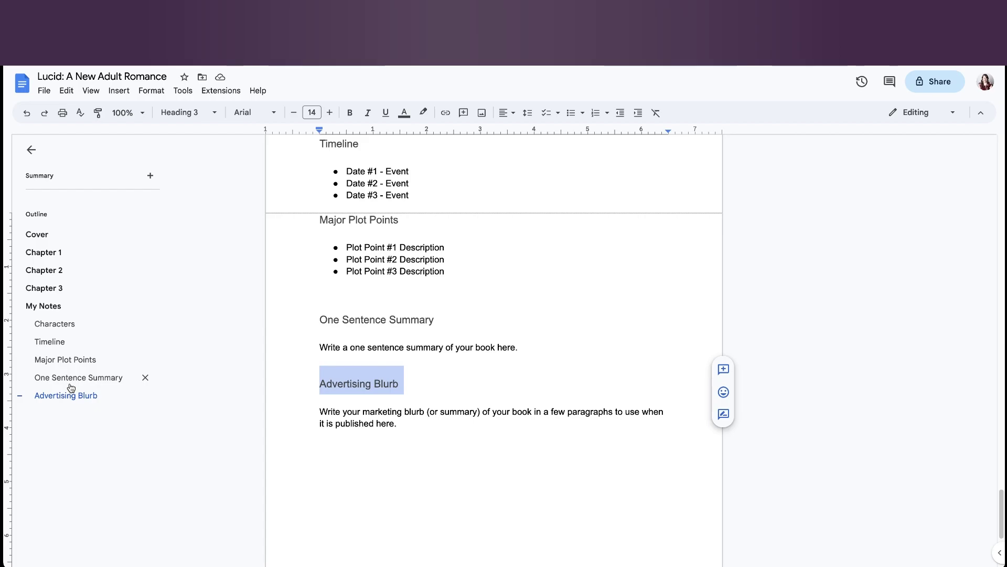
# Add a line reading "BOTTOM" between the end of Chapter 3 and the "My Notes" heading.
pyautogui.click(45, 307)
pyautogui.scroll(2, 328, 236)
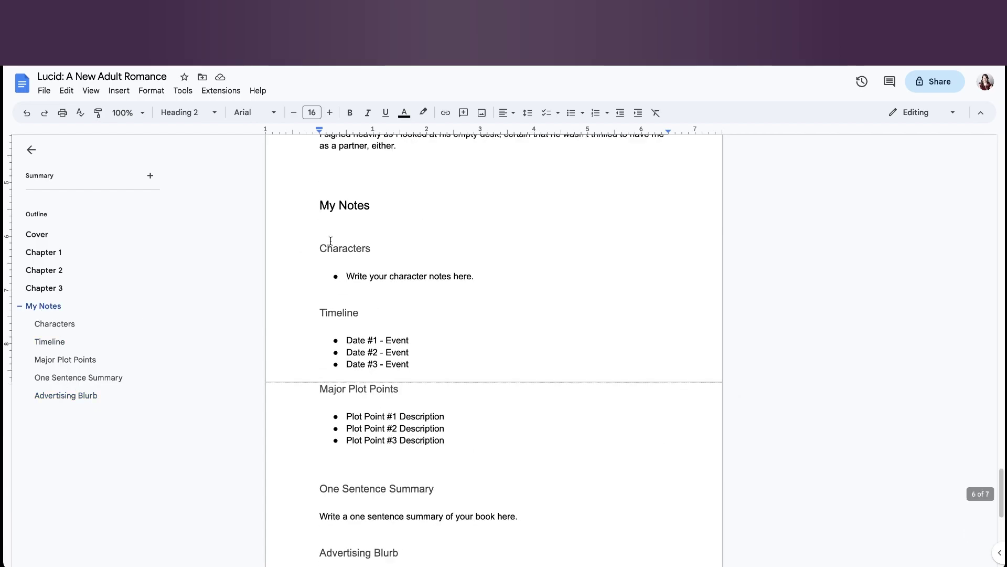
pyautogui.click(326, 227)
pyautogui.write('BOTTOM')
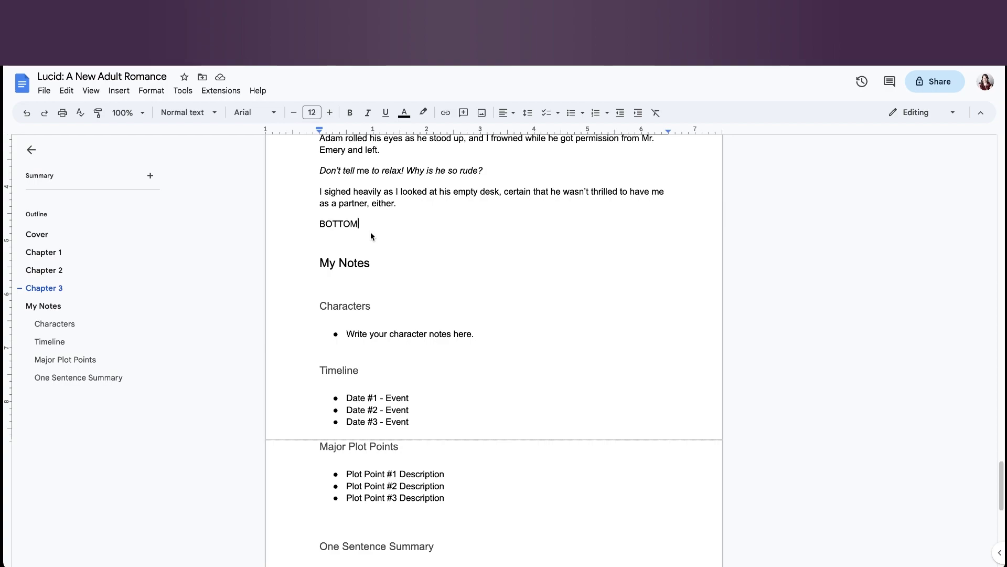
# Apply the Heading 2 paragraph style to the "BOTTOM" line above My Notes.
pyautogui.doubleClick(337, 225)
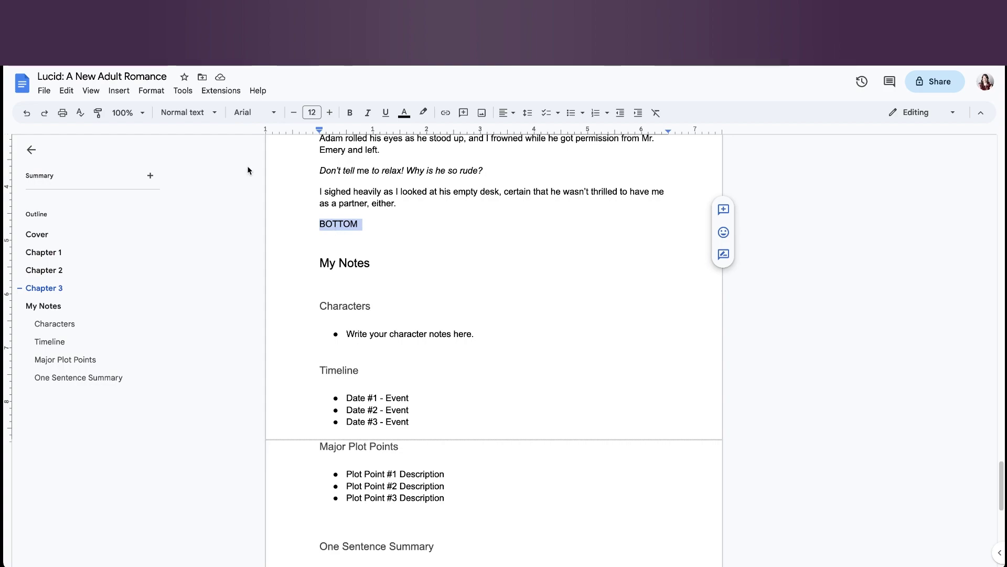
pyautogui.click(209, 120)
pyautogui.moveTo(265, 302)
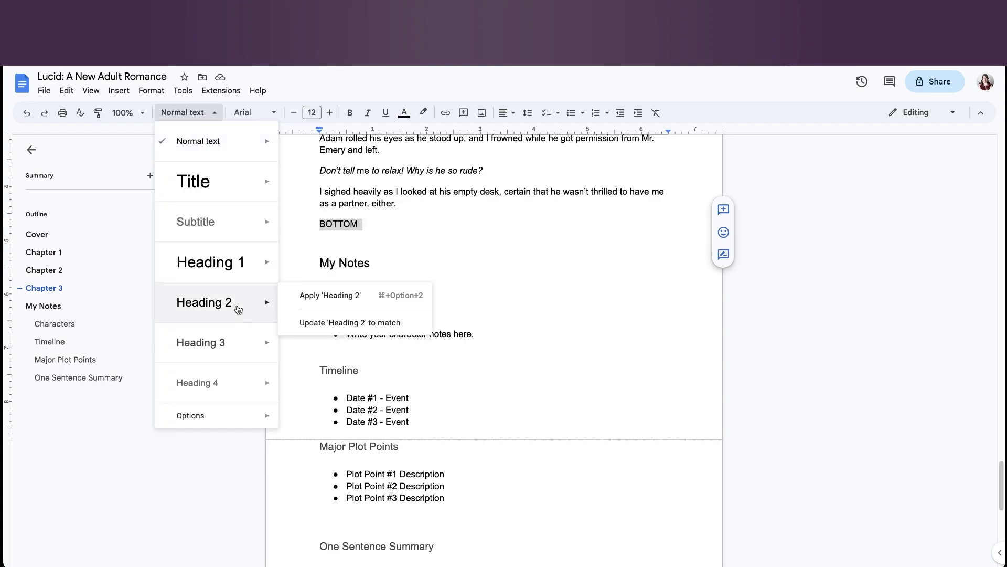
pyautogui.click(337, 296)
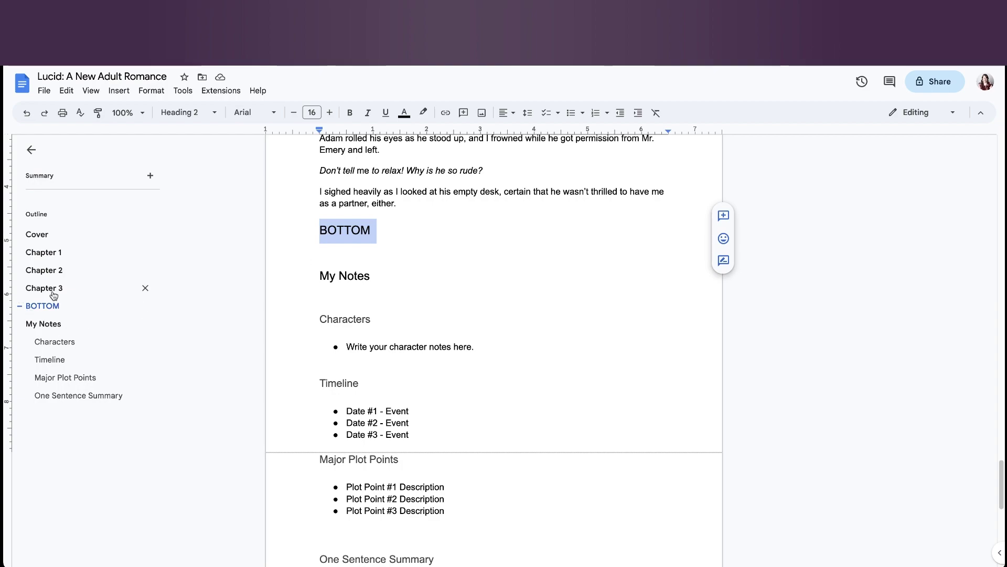
# Use the outline to visit Chapter 3 and return to "BOTTOM", and insert two blank lines above the "BOTTOM" heading.
pyautogui.click(54, 295)
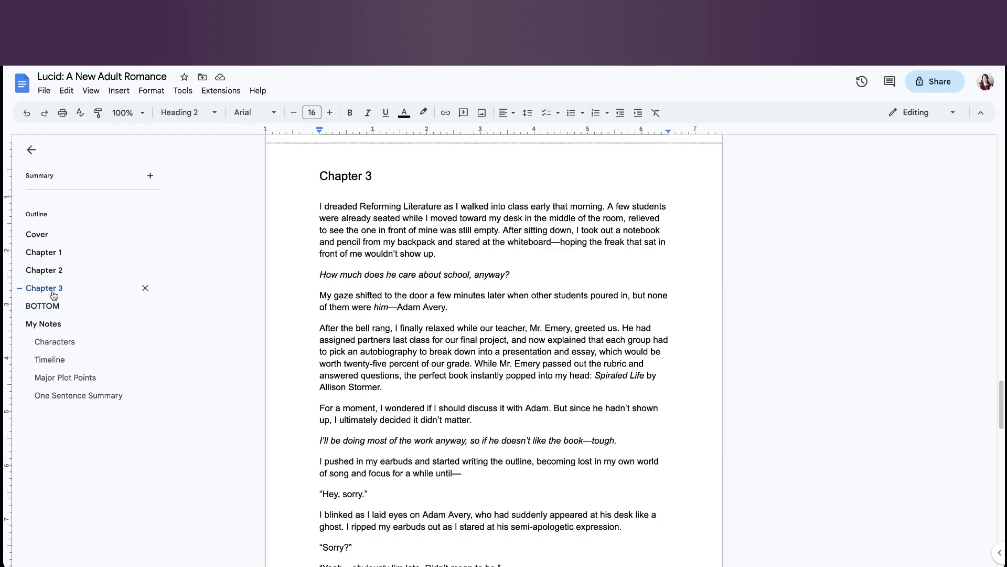
pyautogui.click(53, 315)
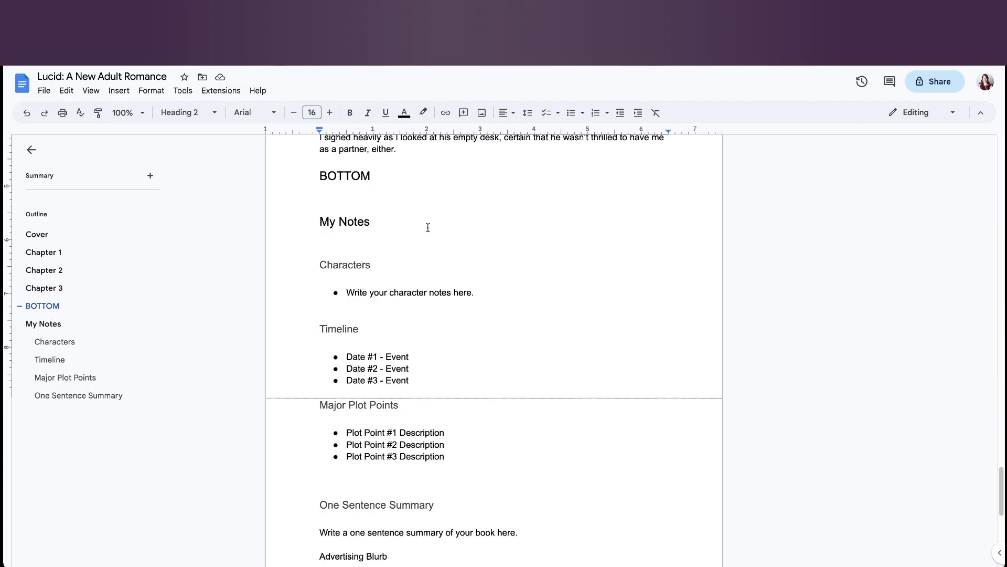
pyautogui.press('Return')
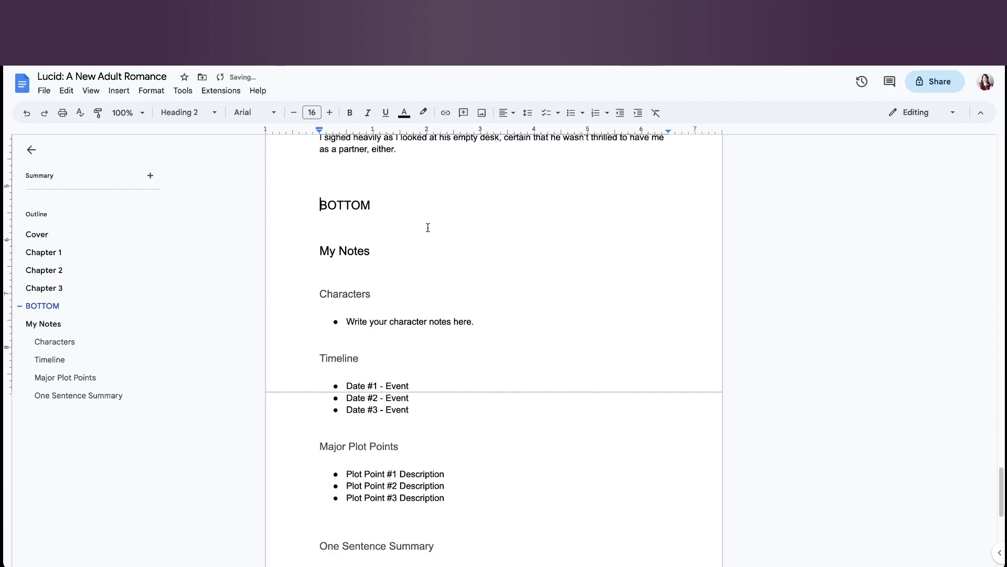
pyautogui.press('Return')
pyautogui.press('Up')
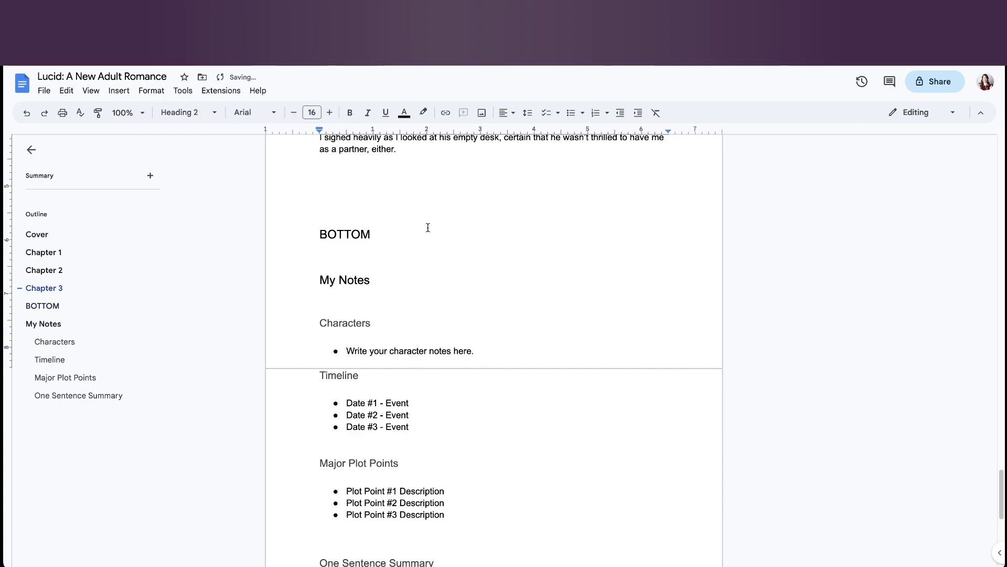